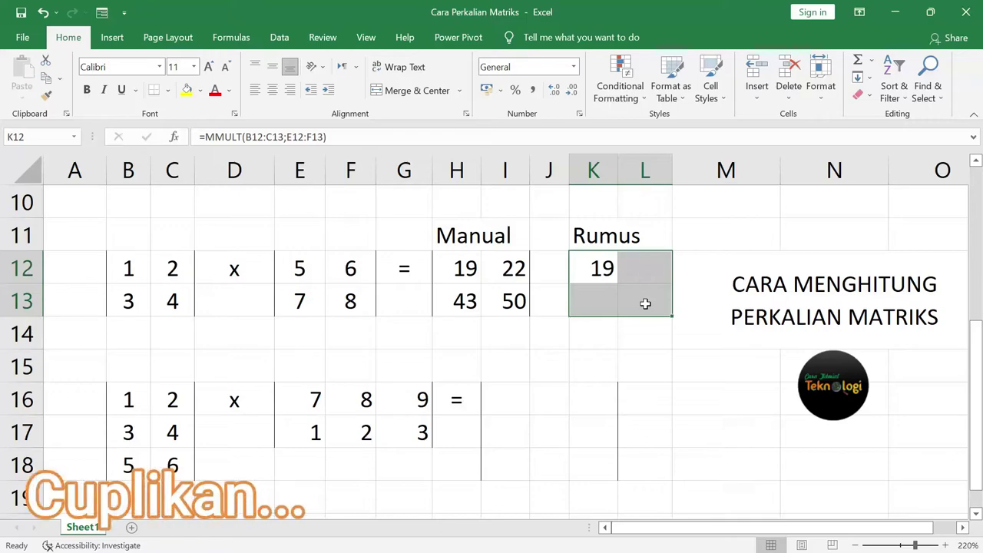
Step: Re-enter =MMULT(B12:C13;E12:F13) in K12 as an array formula, giving 19, 22, 43, 50
{"action": "key", "text": "F2"}
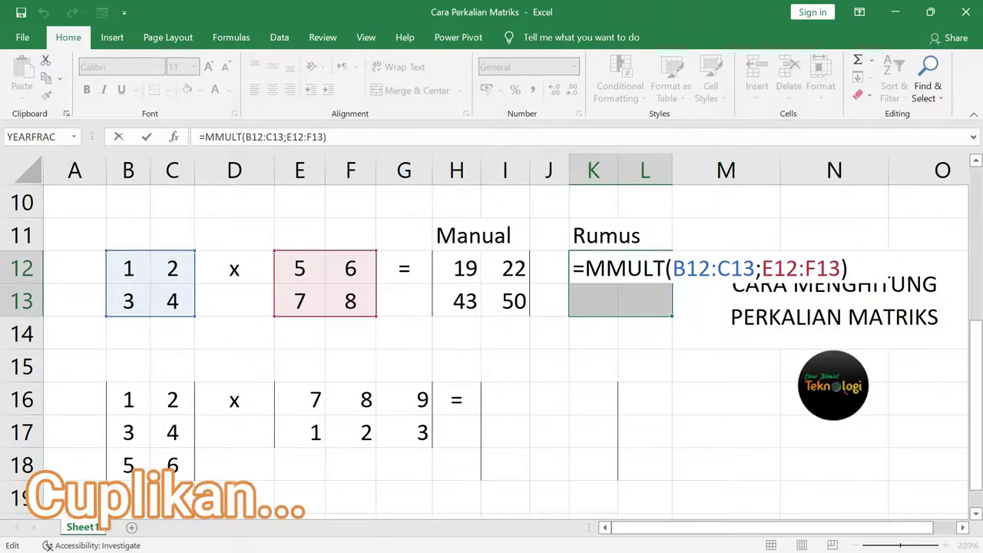
{"action": "key", "text": "ctrl+shift+Return"}
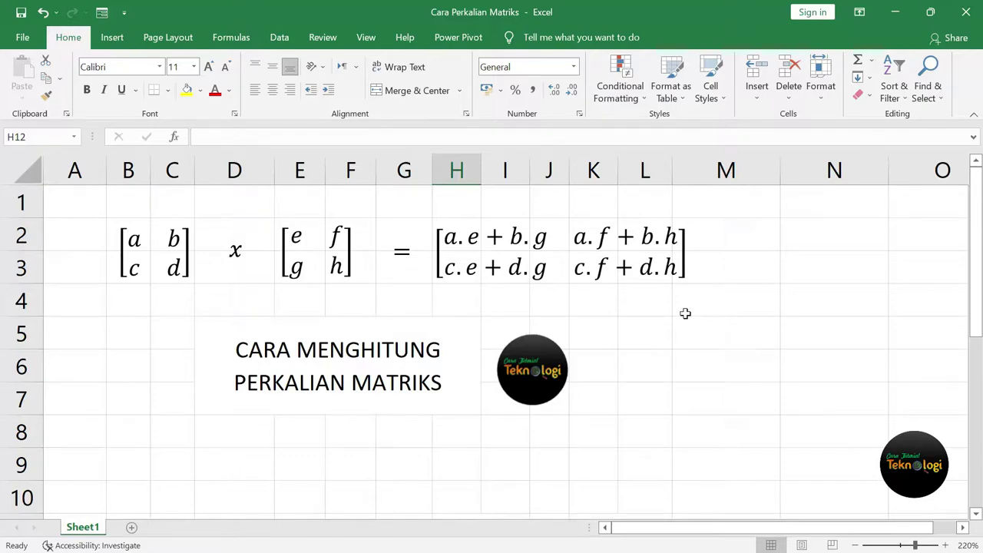
Step: Scroll down to the matrix exercises and point out the Manual and Rumus headings
{"action": "scroll", "coordinate": [664, 318], "scroll_direction": "down", "scroll_amount": 1}
{"action": "scroll", "coordinate": [667, 319], "scroll_direction": "down", "scroll_amount": 1}
{"action": "scroll", "coordinate": [667, 318], "scroll_direction": "down", "scroll_amount": 2}
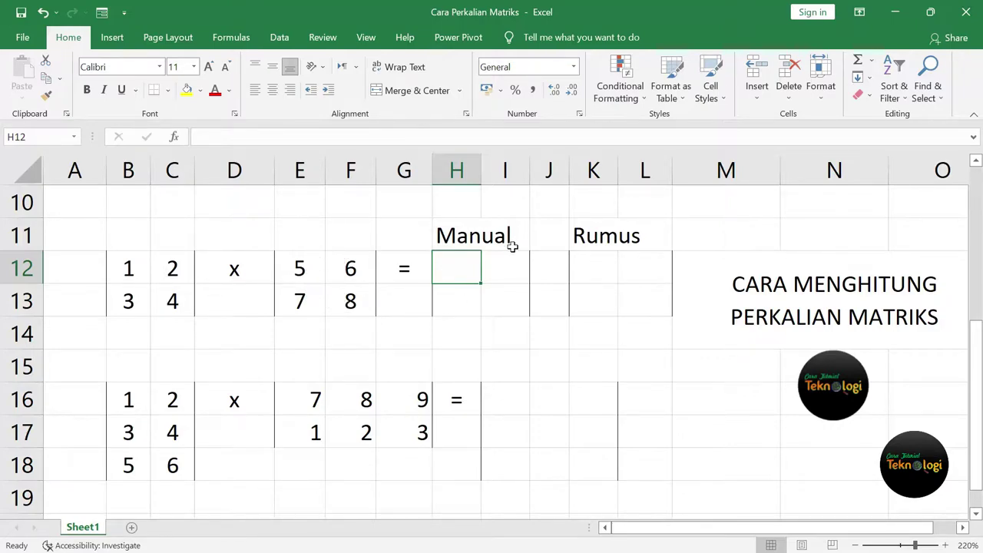
{"action": "left_click", "coordinate": [462, 238]}
{"action": "left_click", "coordinate": [603, 239]}
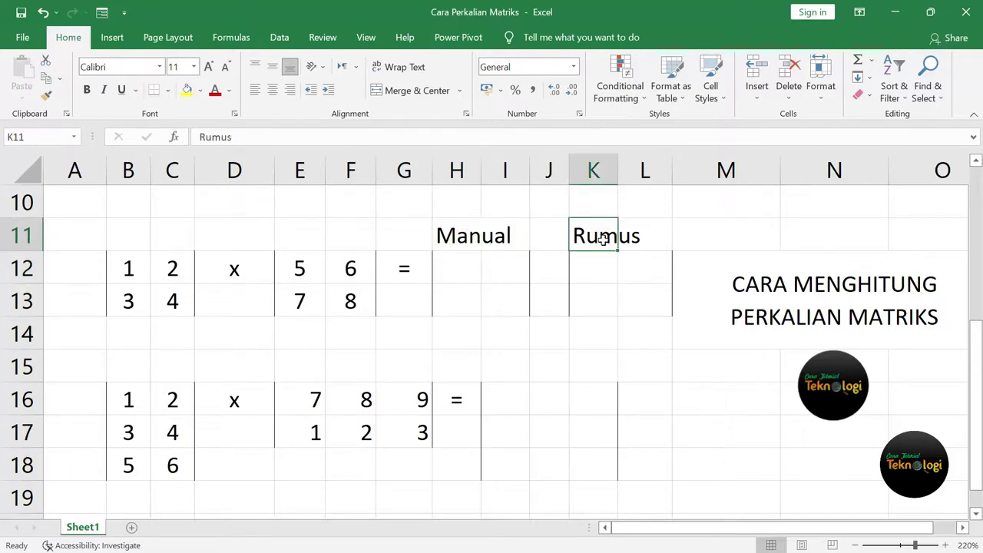
Step: Select H12 and begin a formula there with an equals sign
{"action": "left_click", "coordinate": [449, 272]}
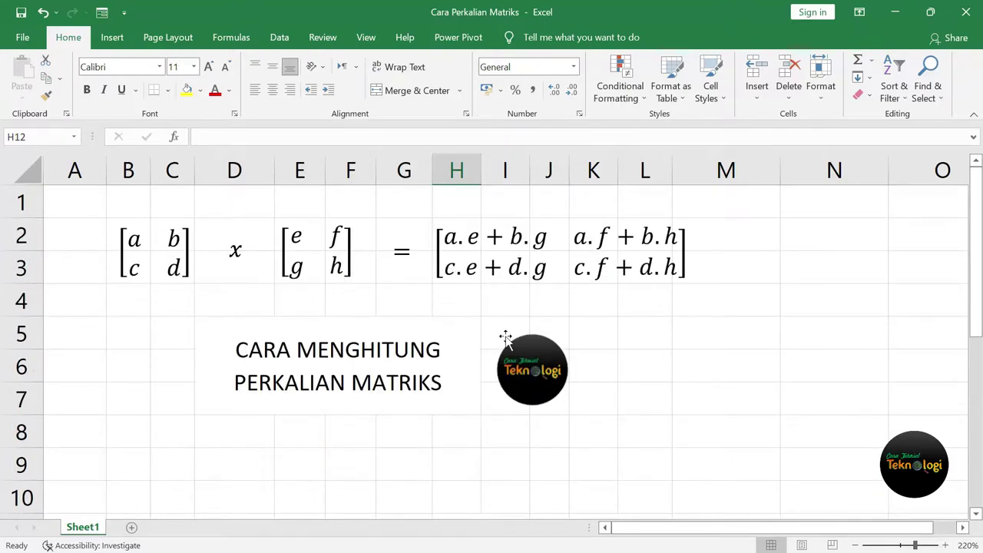
{"action": "scroll", "coordinate": [506, 336], "scroll_direction": "down", "scroll_amount": 2}
{"action": "scroll", "coordinate": [507, 335], "scroll_direction": "down", "scroll_amount": 1}
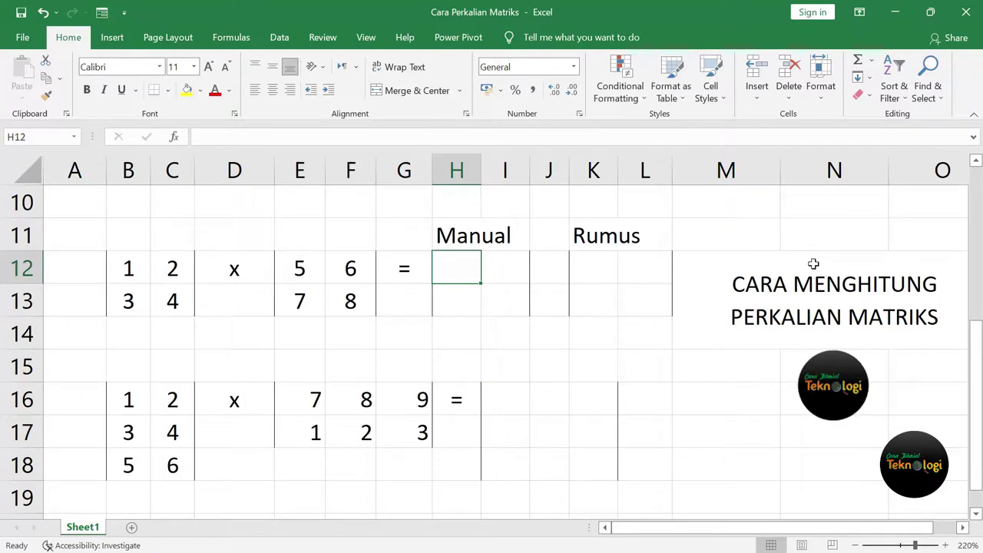
{"action": "type", "text": "="}
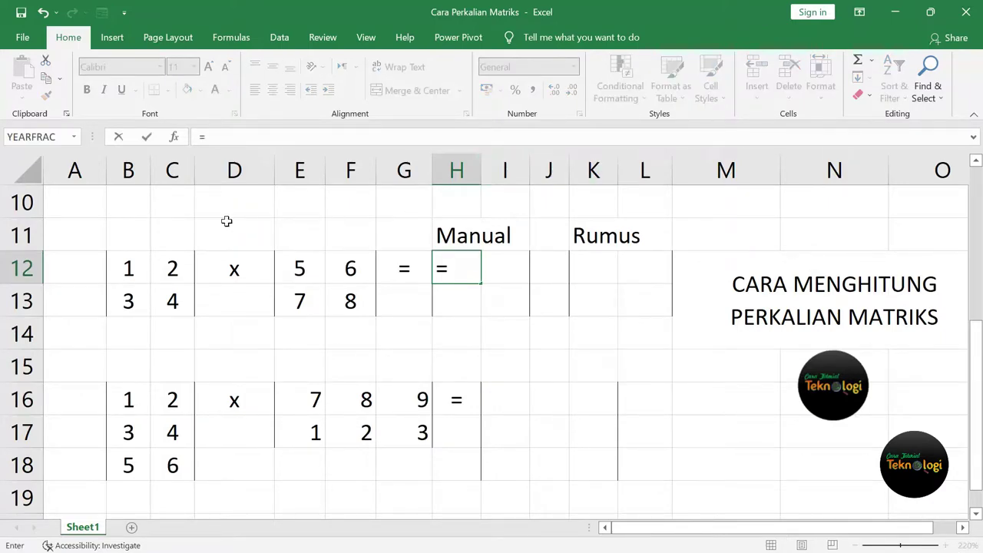
Step: Build the first product (B12*E12) in parentheses in H12's formula
{"action": "left_click", "coordinate": [128, 267]}
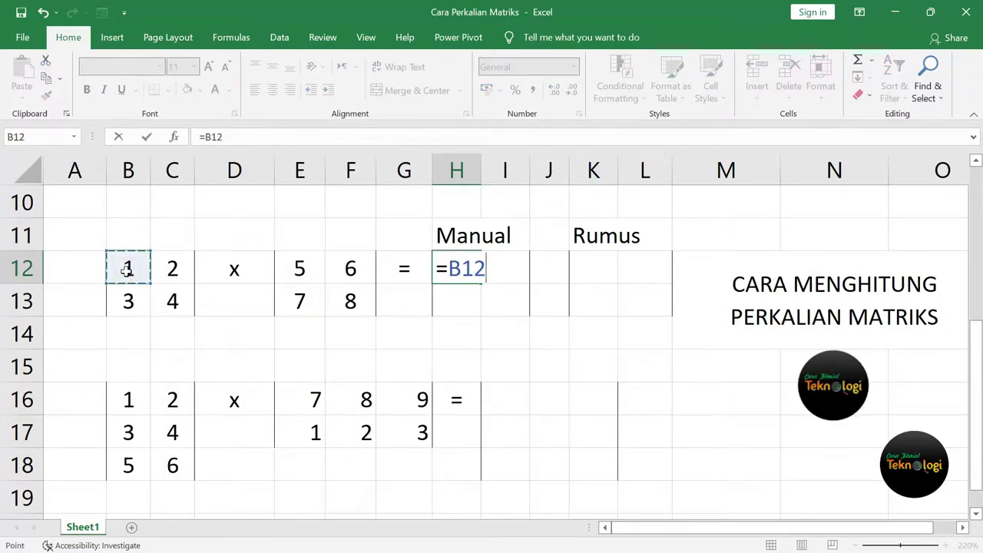
{"action": "type", "text": "*"}
{"action": "left_click", "coordinate": [301, 270]}
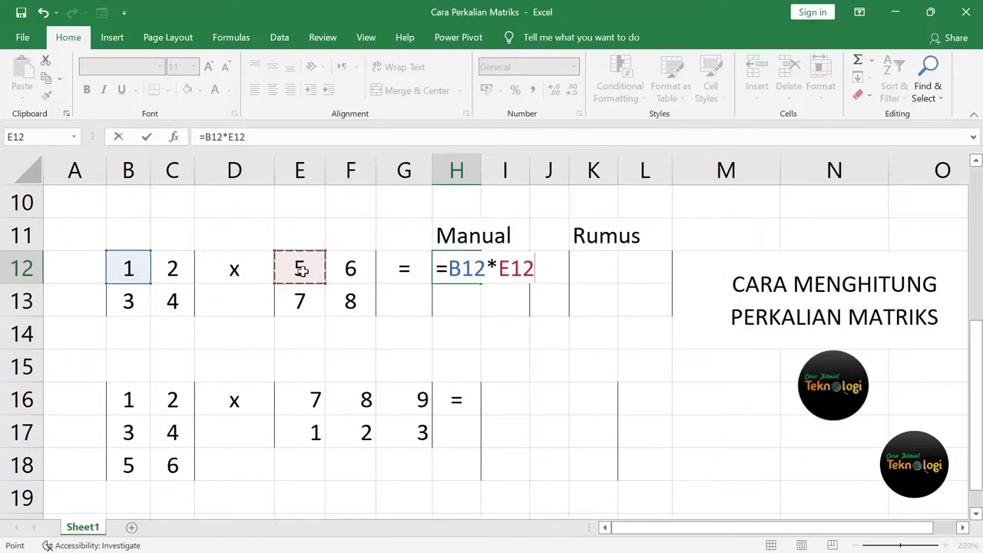
{"action": "type", "text": ")"}
{"action": "left_click", "coordinate": [449, 271]}
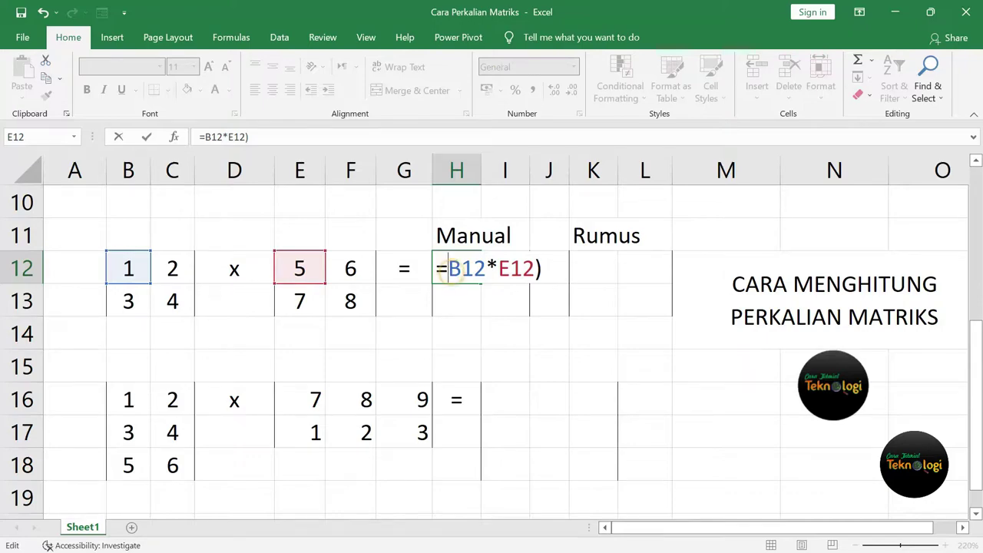
{"action": "type", "text": "("}
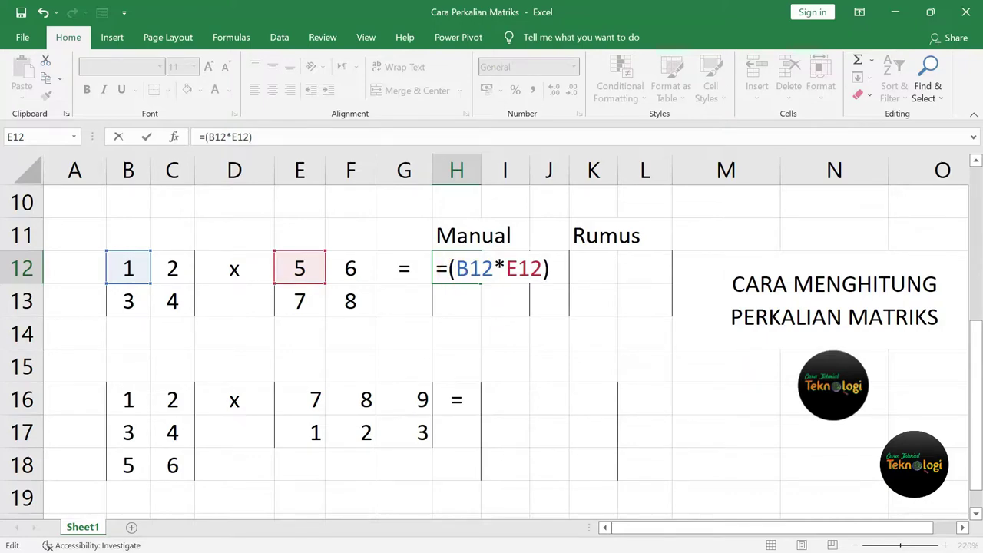
{"action": "left_click", "coordinate": [550, 268]}
Step: Add +(C12*E13) to complete H12's formula, which shows 19
{"action": "type", "text": "+"}
{"action": "left_click", "coordinate": [172, 269]}
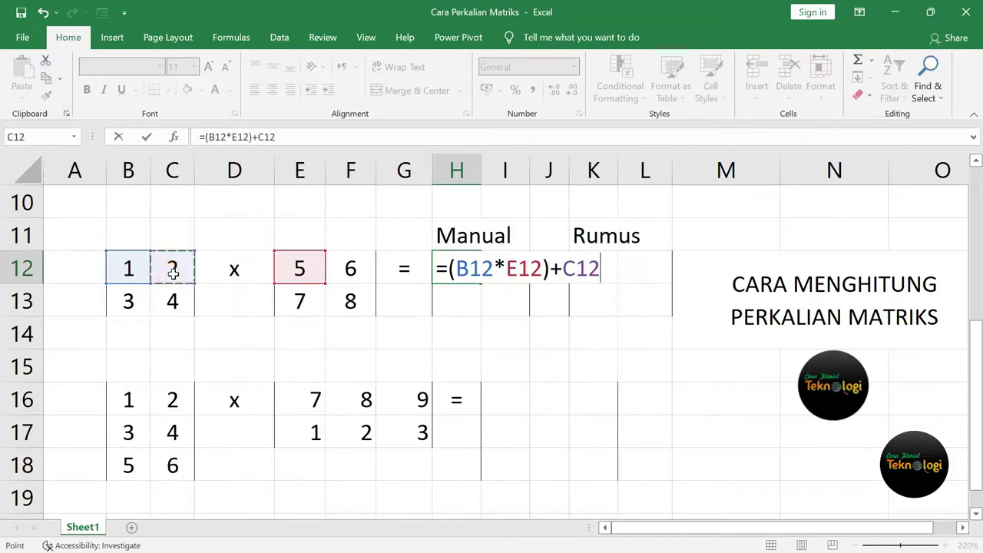
{"action": "left_click", "coordinate": [563, 268]}
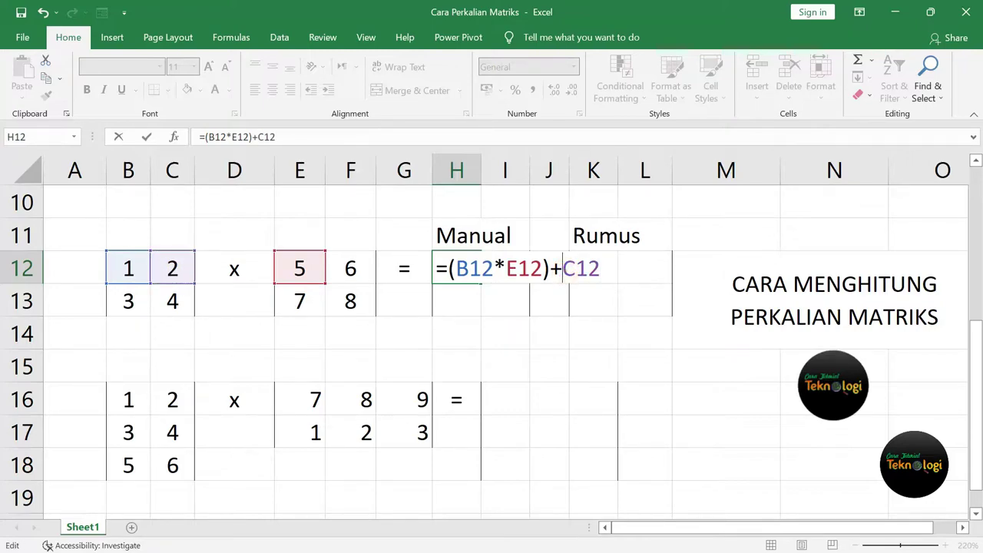
{"action": "type", "text": "("}
{"action": "left_click", "coordinate": [609, 268]}
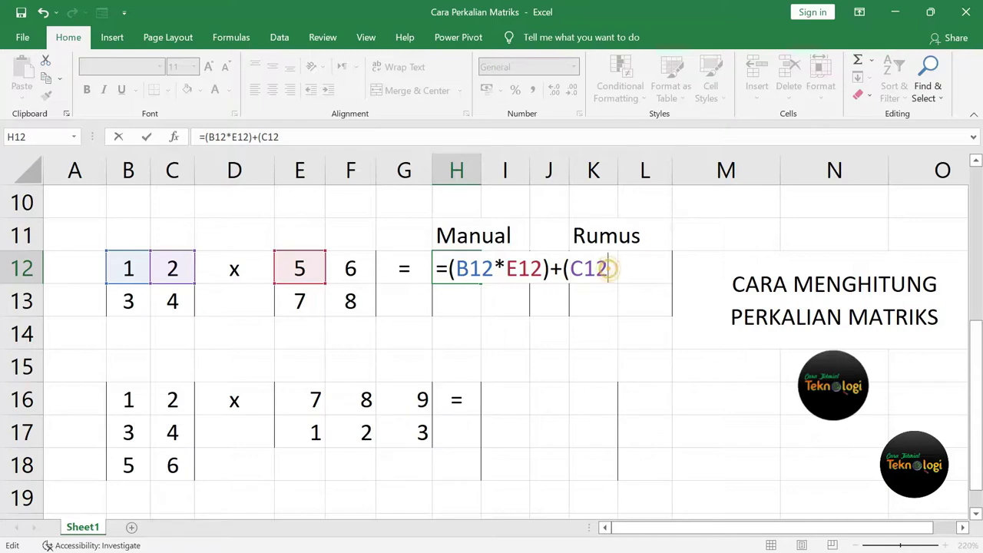
{"action": "type", "text": "*"}
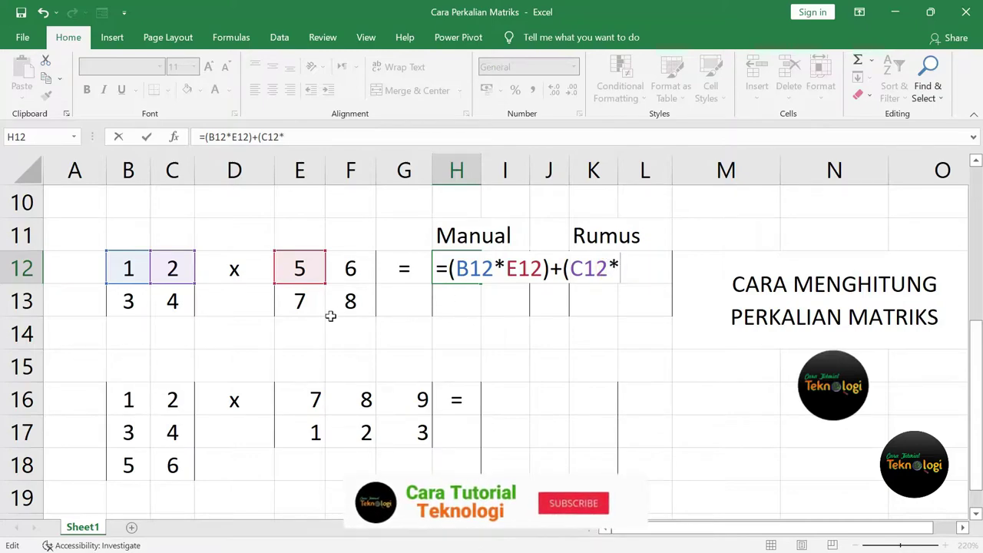
{"action": "left_click", "coordinate": [296, 303]}
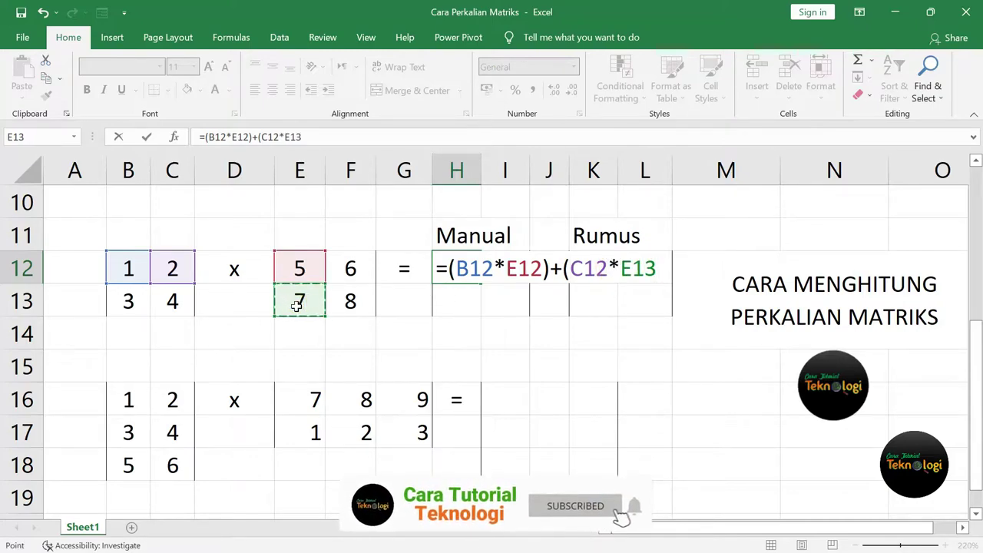
{"action": "type", "text": ")"}
{"action": "key", "text": "Return"}
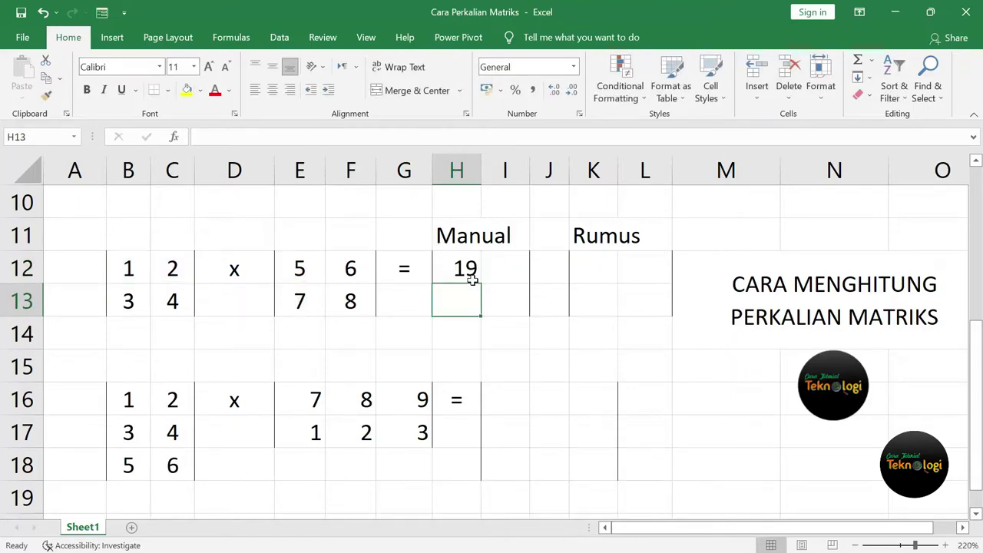
Step: Start H13's formula with the product (B13*E12)
{"action": "left_click", "coordinate": [466, 268]}
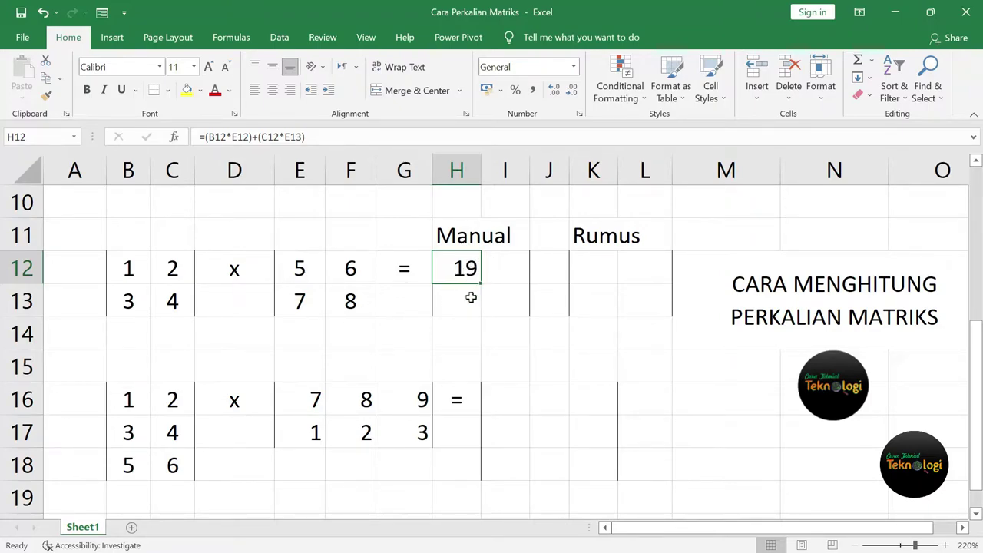
{"action": "left_click", "coordinate": [471, 303]}
{"action": "type", "text": "="}
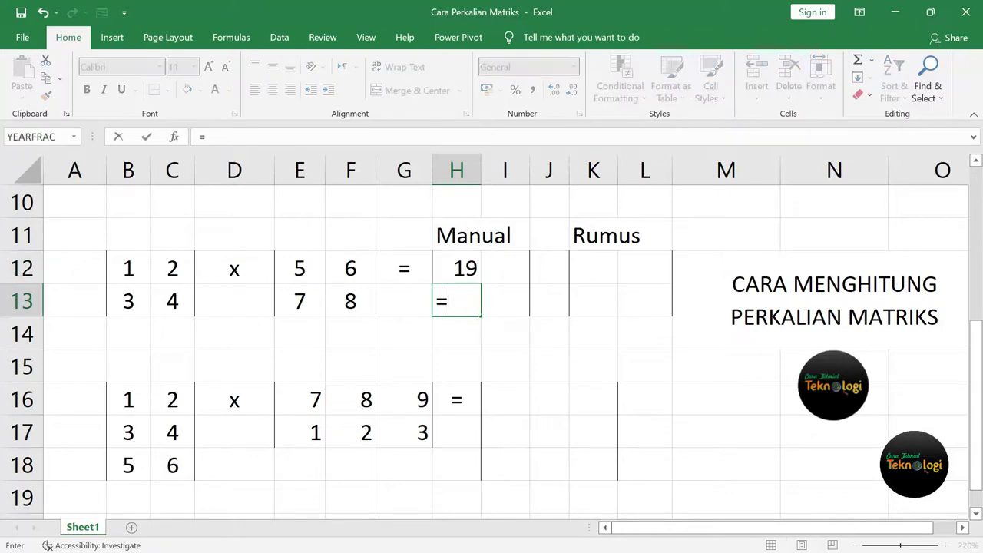
{"action": "type", "text": "("}
{"action": "left_click", "coordinate": [129, 305]}
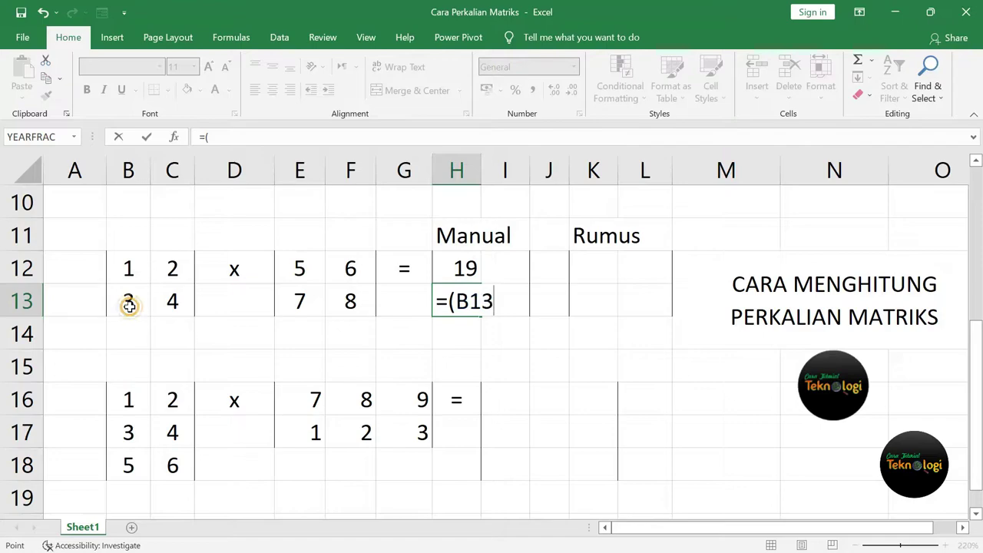
{"action": "type", "text": "*"}
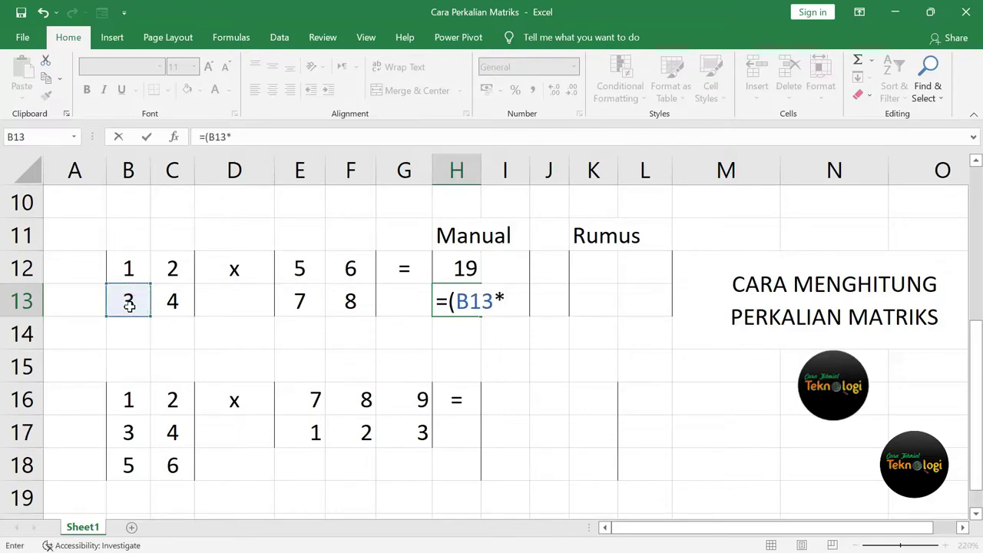
{"action": "left_click", "coordinate": [305, 271]}
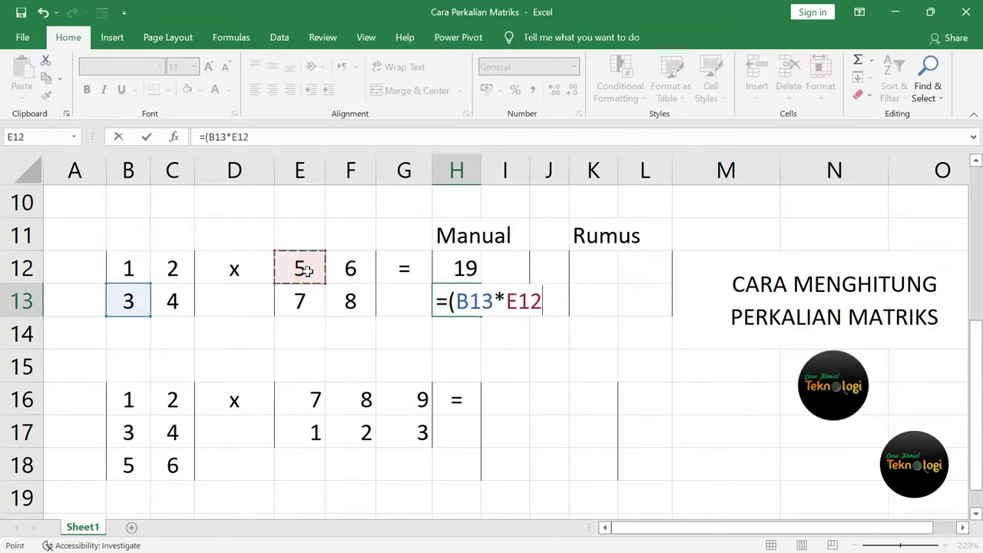
{"action": "type", "text": ")+("}
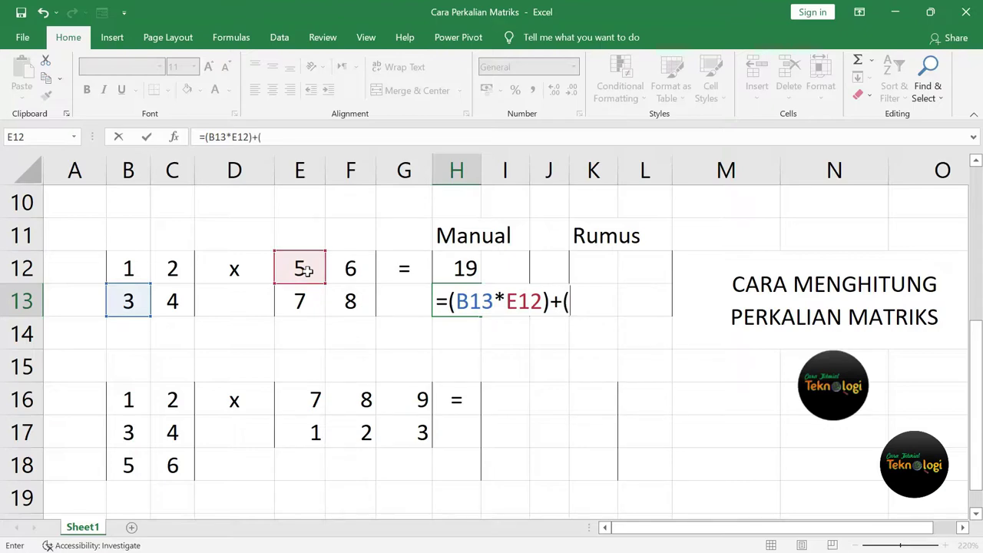
Step: Finish H13 with (C13*E13) so it shows 43, then begin a formula in I12
{"action": "left_click", "coordinate": [176, 303]}
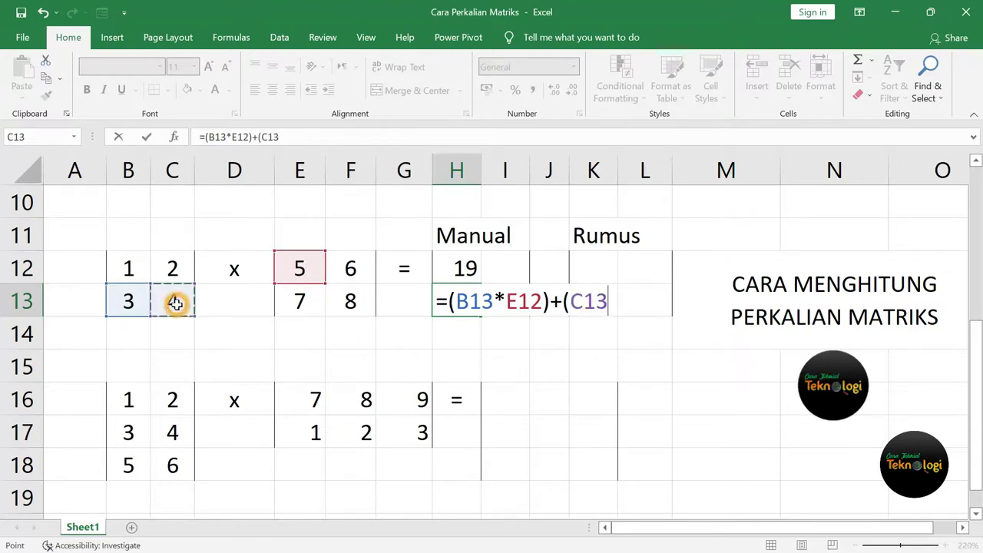
{"action": "type", "text": "*"}
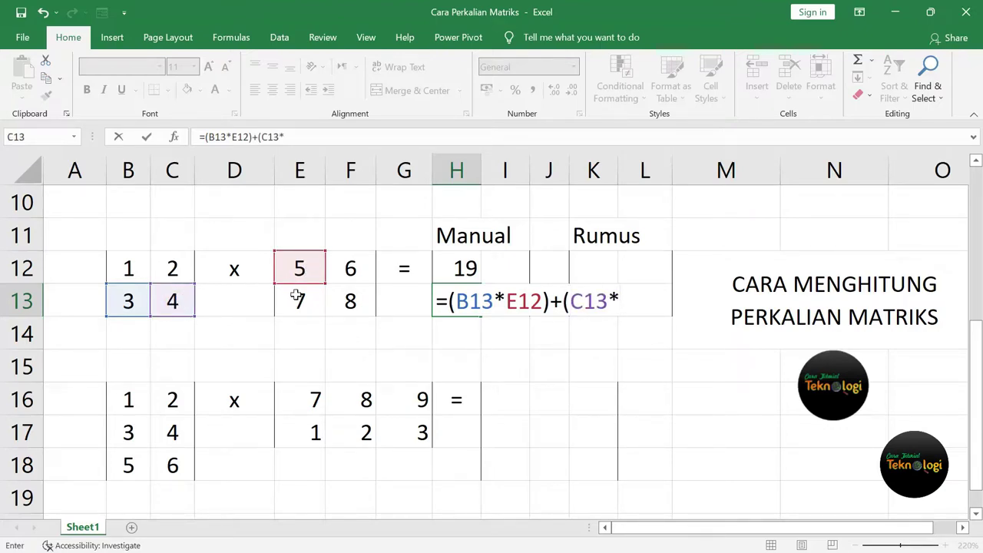
{"action": "left_click", "coordinate": [298, 298]}
{"action": "type", "text": ")"}
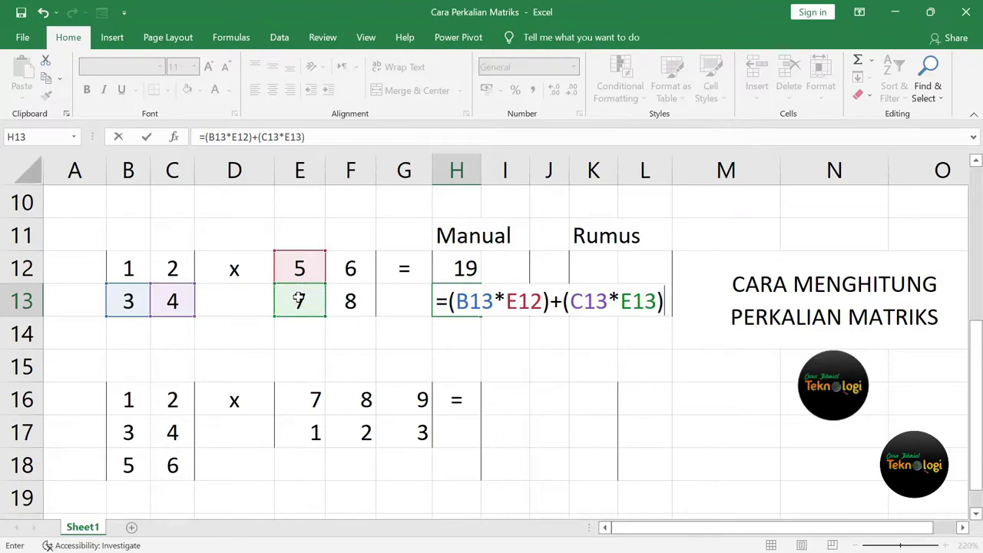
{"action": "key", "text": "Return"}
{"action": "left_click", "coordinate": [507, 276]}
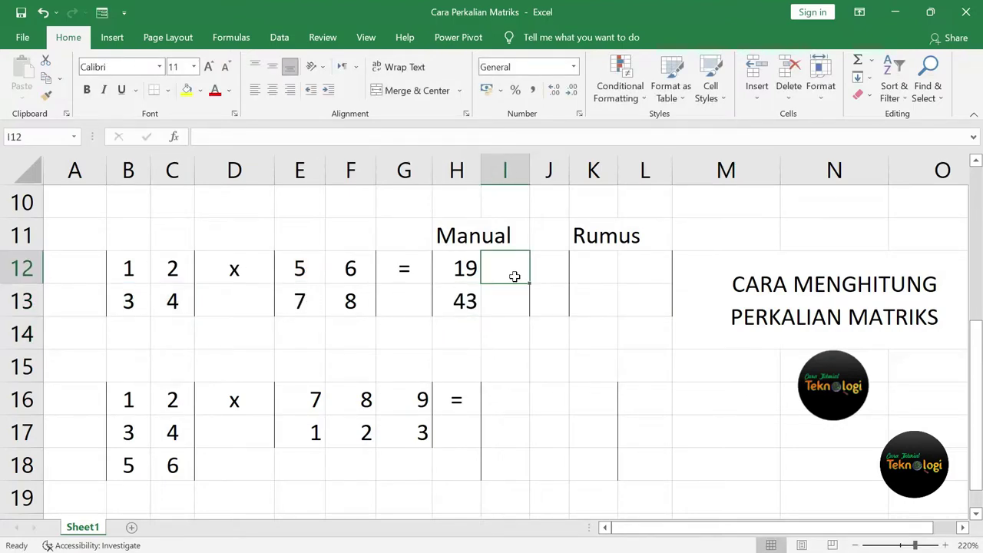
{"action": "type", "text": "="}
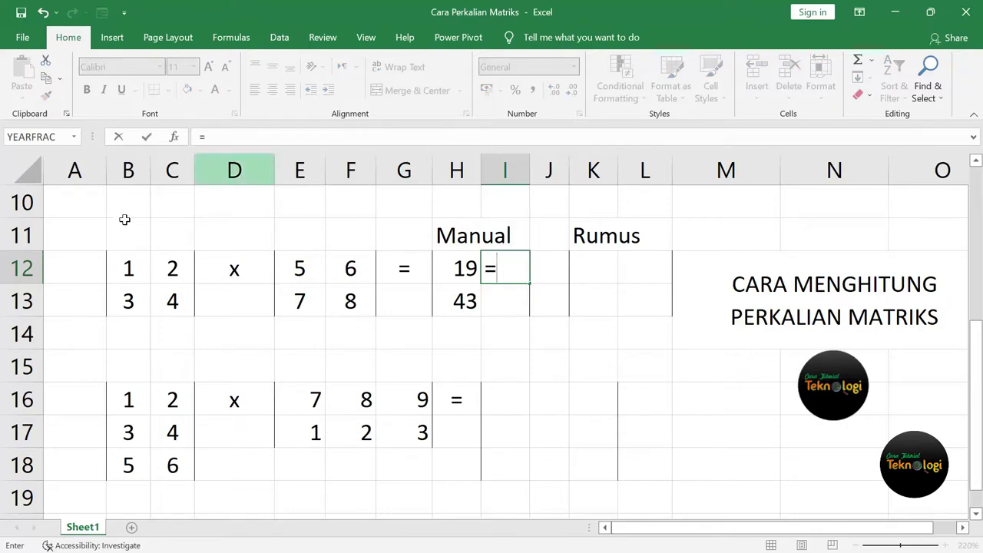
{"action": "type", "text": "("}
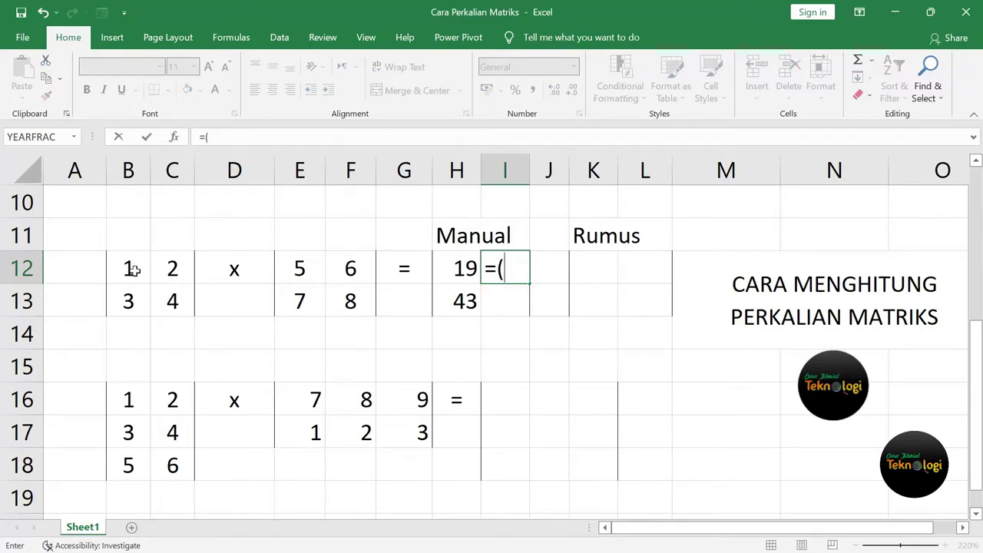
Step: Complete I12 as =(B12*F12)+(C12*F13), showing 22
{"action": "left_click", "coordinate": [133, 269]}
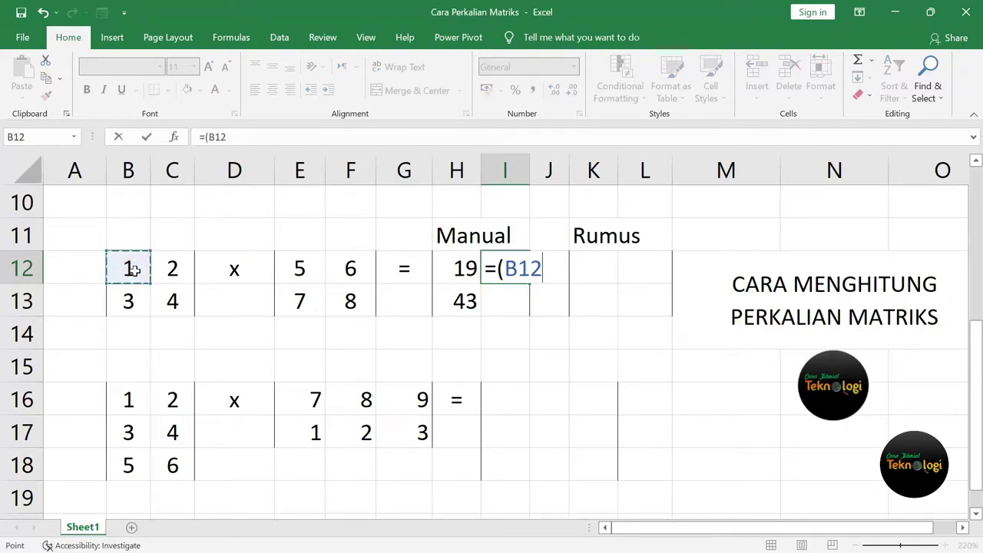
{"action": "type", "text": "*"}
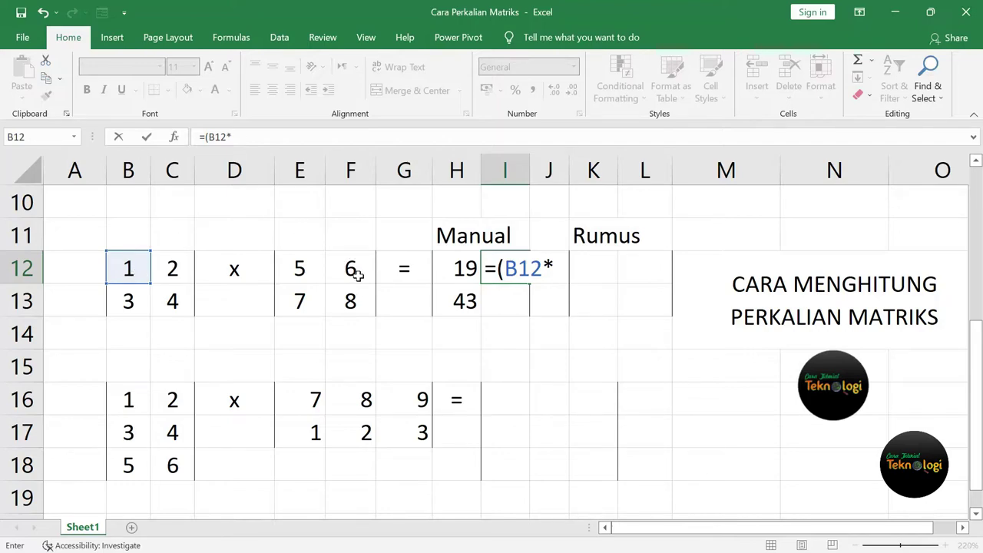
{"action": "left_click", "coordinate": [358, 273]}
{"action": "type", "text": ")"}
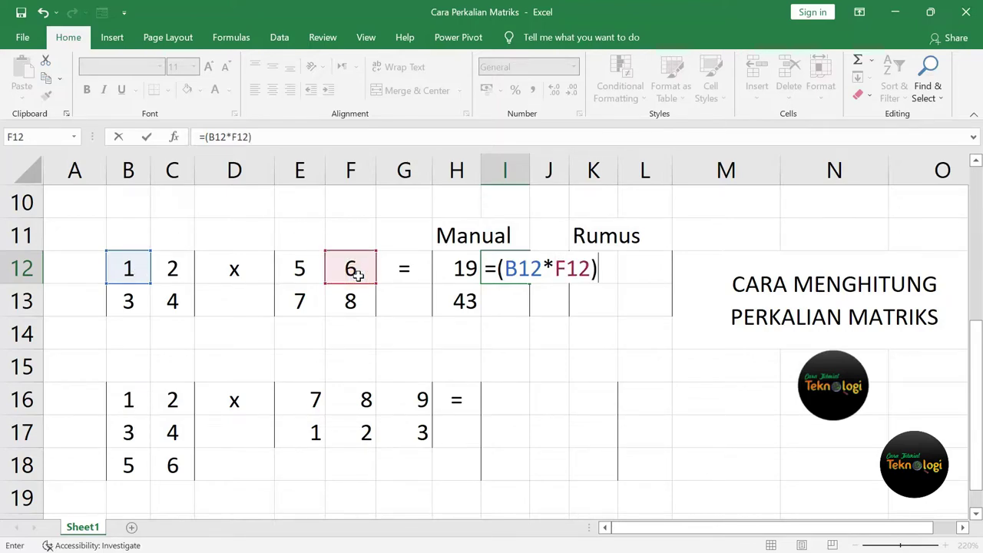
{"action": "type", "text": "+)"}
{"action": "key", "text": "BackSpace"}
{"action": "type", "text": "("}
{"action": "left_click", "coordinate": [177, 268]}
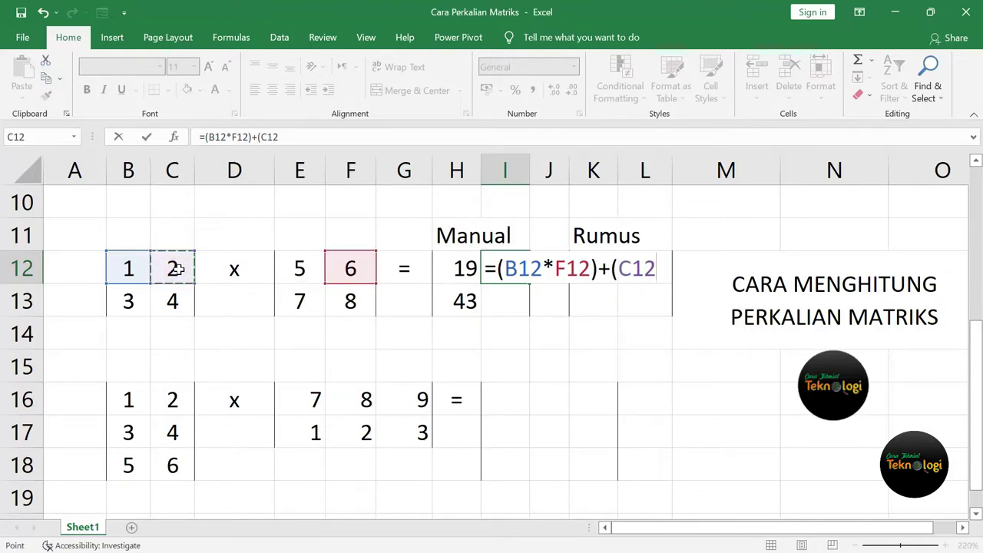
{"action": "type", "text": "*"}
{"action": "left_click", "coordinate": [357, 302]}
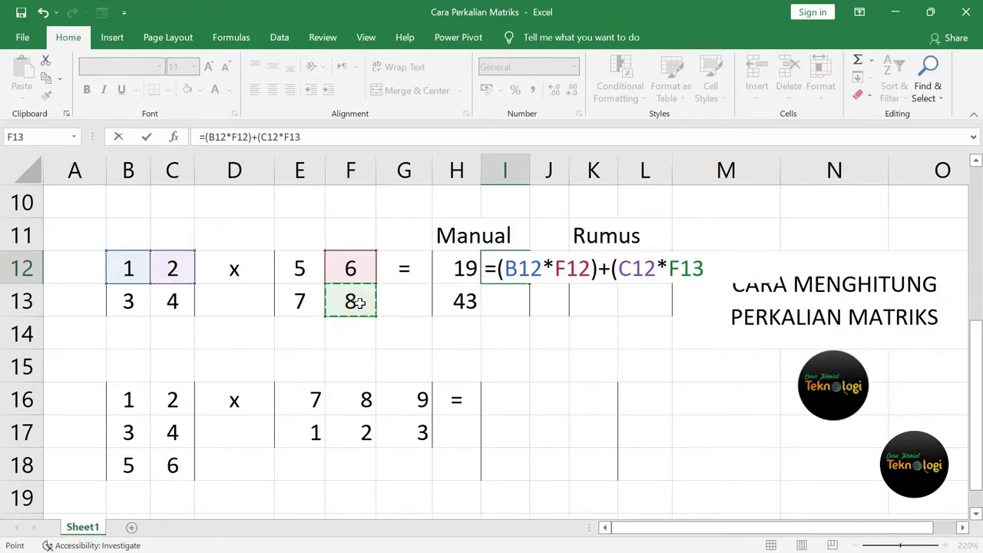
{"action": "type", "text": ")"}
{"action": "key", "text": "Return"}
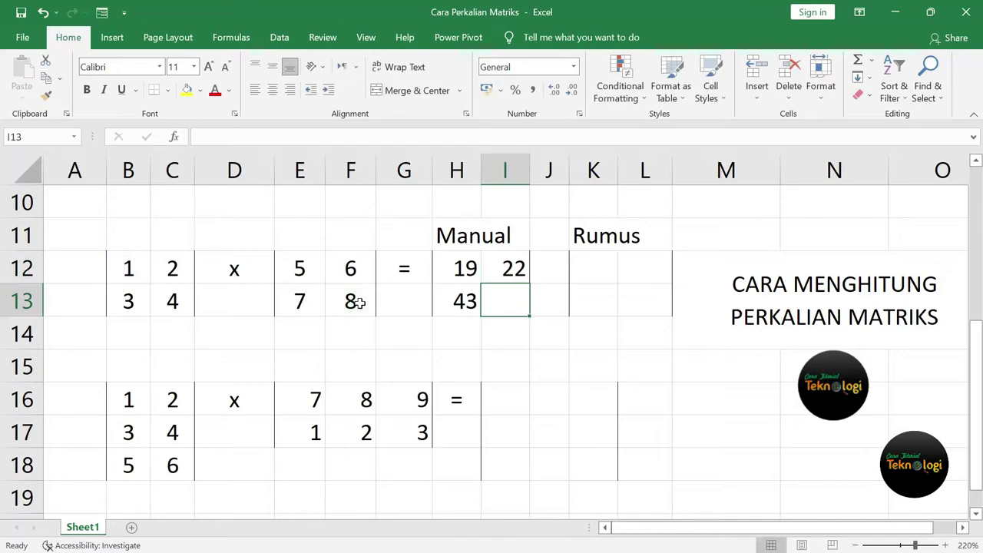
Step: Enter =(B13*F12)+(C13*F13) in I13 so it shows 50
{"action": "type", "text": "="}
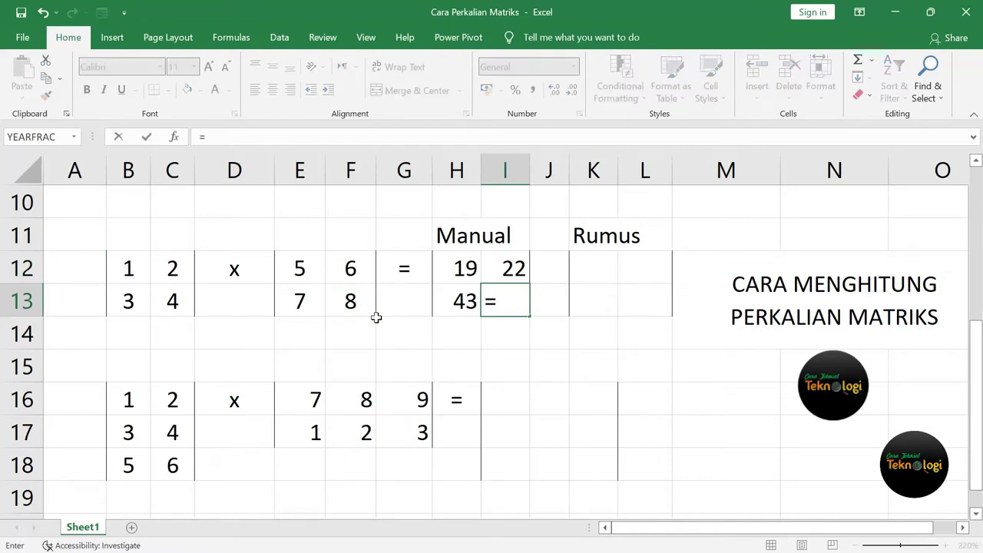
{"action": "type", "text": "("}
{"action": "left_click", "coordinate": [129, 306]}
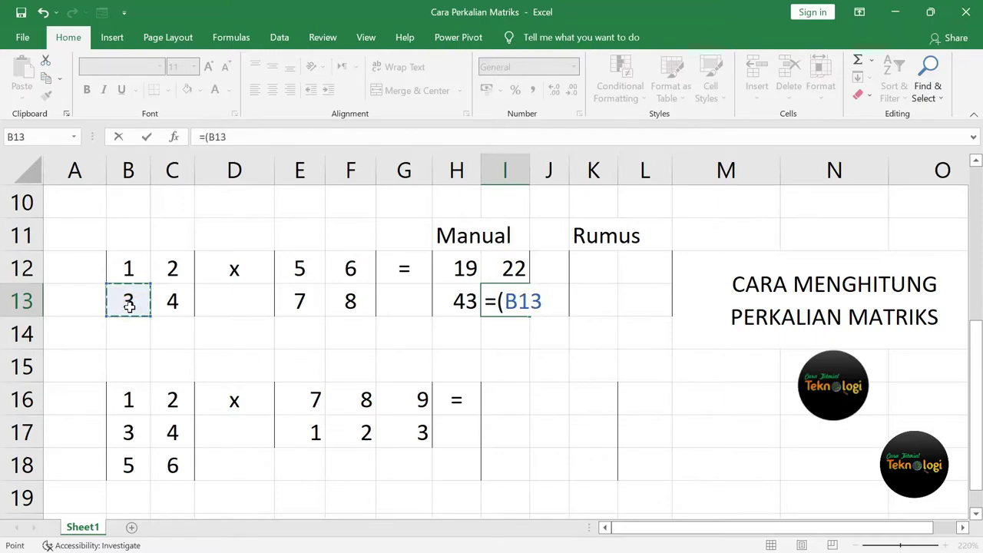
{"action": "type", "text": "*"}
{"action": "left_click", "coordinate": [349, 273]}
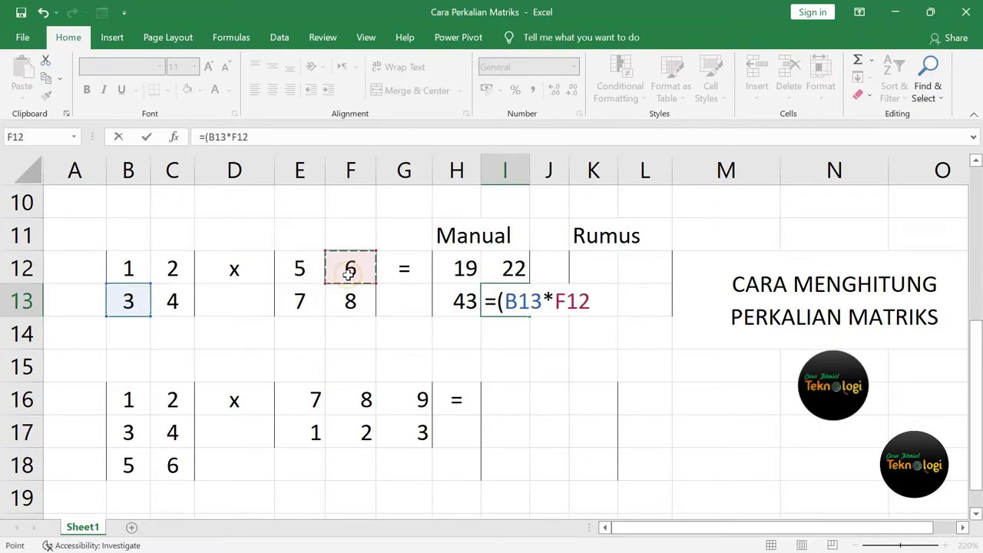
{"action": "type", "text": ")"}
{"action": "type", "text": "+"}
{"action": "left_click", "coordinate": [179, 309]}
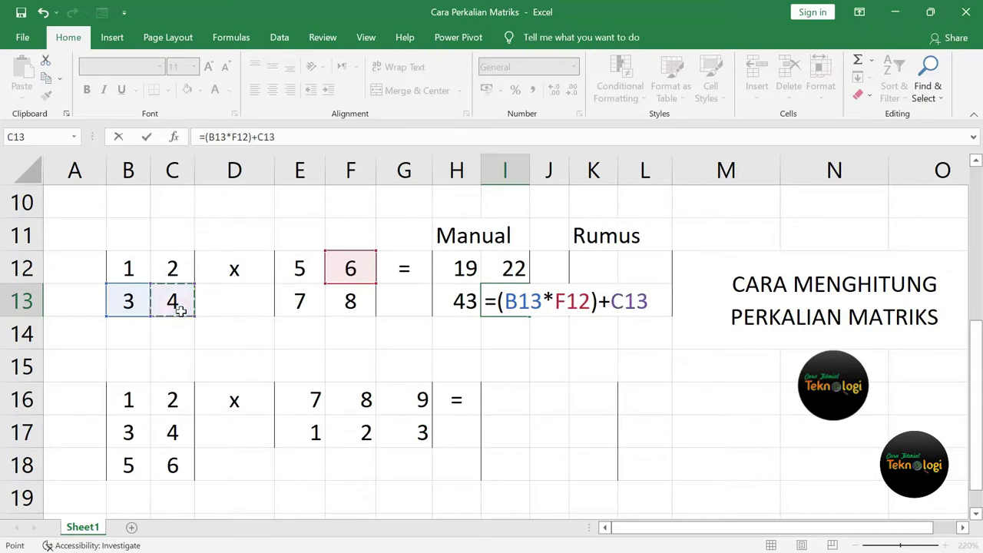
{"action": "type", "text": "*"}
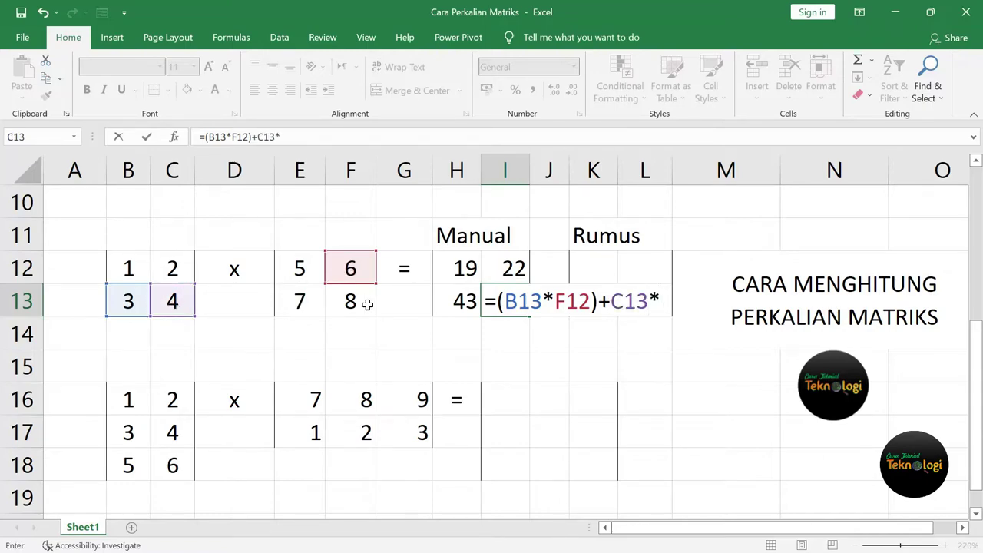
{"action": "left_click", "coordinate": [367, 304]}
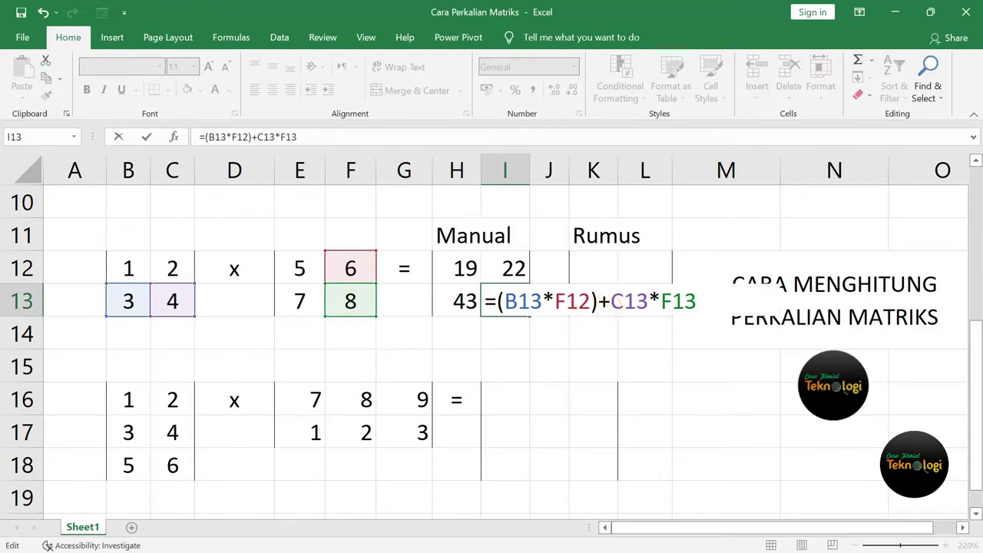
{"action": "type", "text": "("}
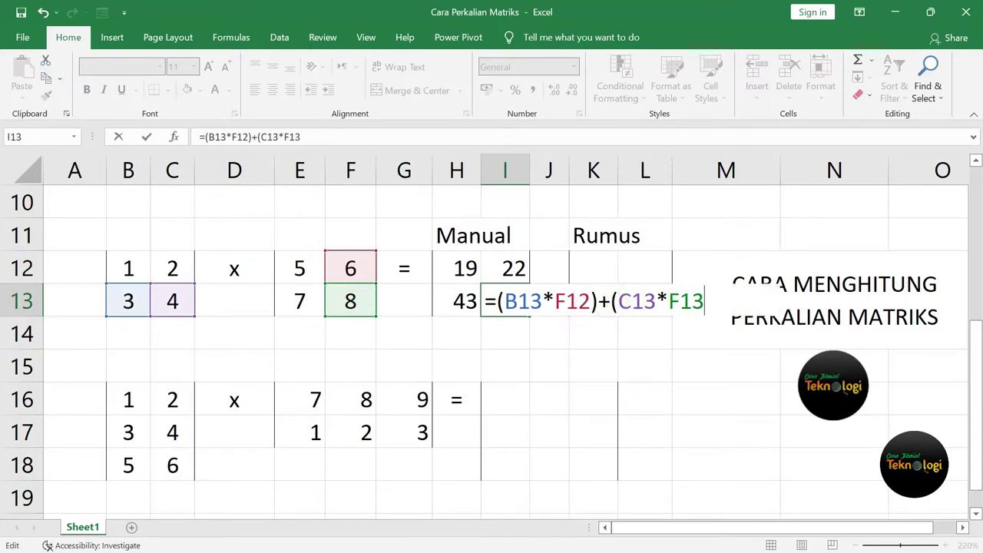
{"action": "key", "text": "Return"}
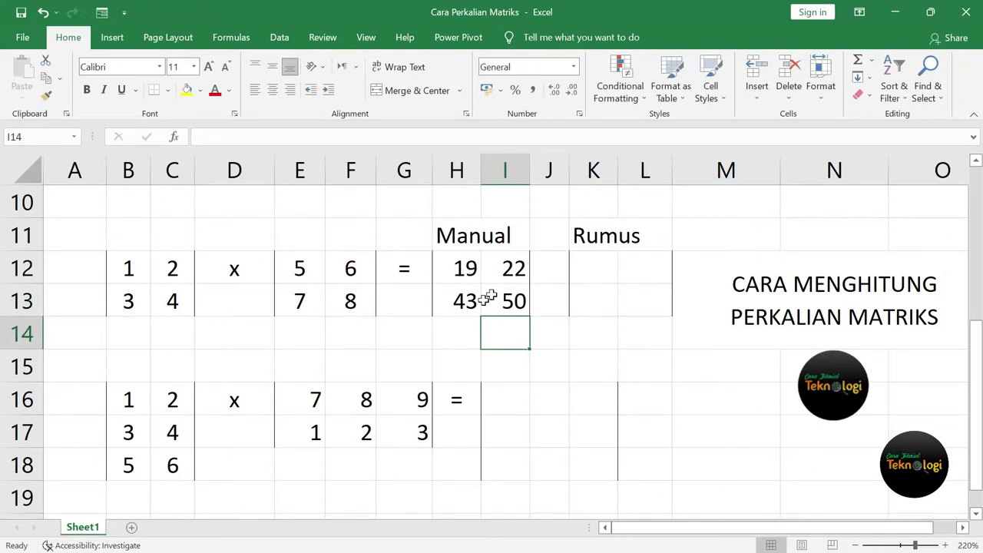
{"action": "left_click", "coordinate": [511, 307]}
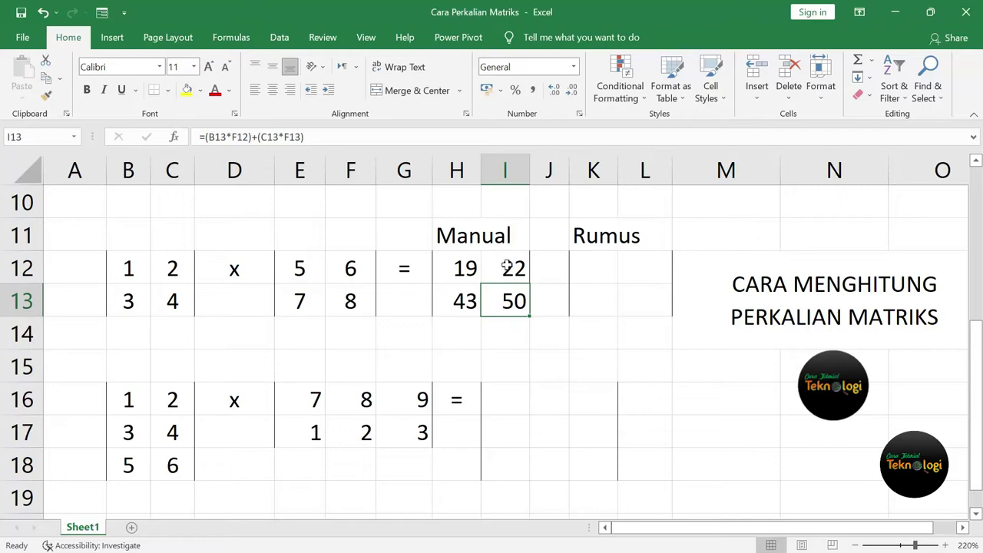
Step: Enter =MMULT(B12:C13;E12:F13) in K12 and compare it with H12's manual formula
{"action": "left_click", "coordinate": [595, 271]}
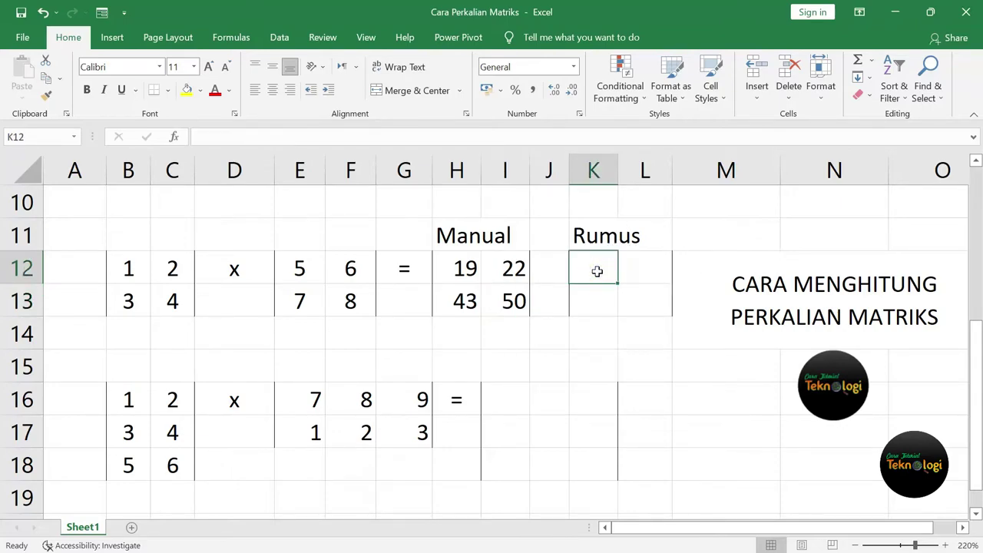
{"action": "type", "text": "="}
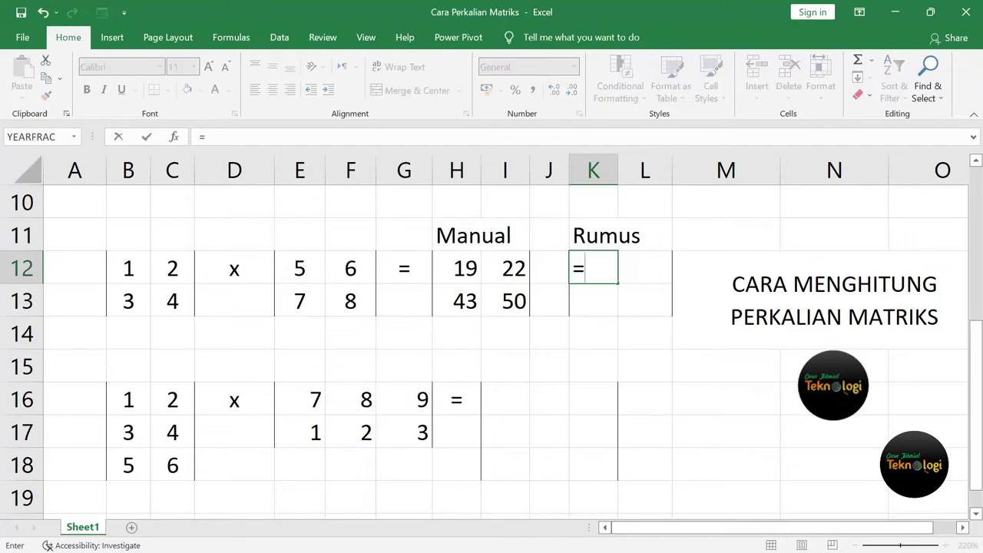
{"action": "type", "text": "MM"}
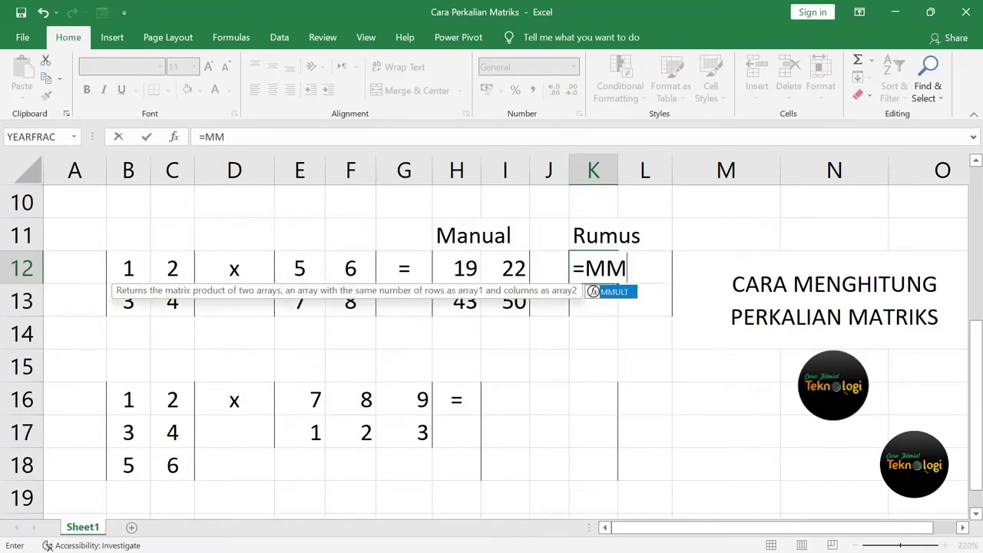
{"action": "type", "text": "ULT"}
{"action": "type", "text": "("}
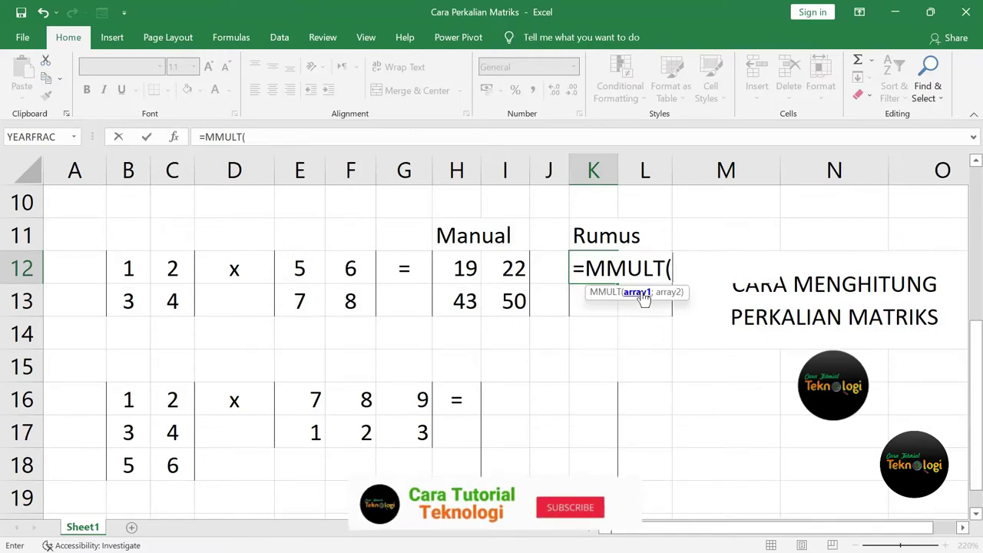
{"action": "mouse_move", "coordinate": [133, 267]}
{"action": "left_mouse_down"}
{"action": "mouse_move", "coordinate": [169, 269]}
{"action": "mouse_move", "coordinate": [172, 305]}
{"action": "left_mouse_up"}
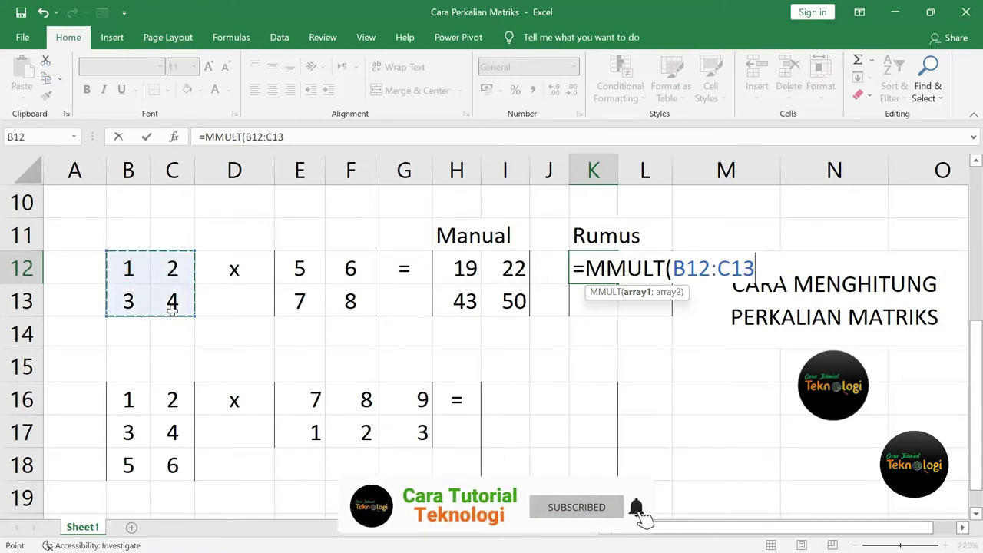
{"action": "type", "text": ";"}
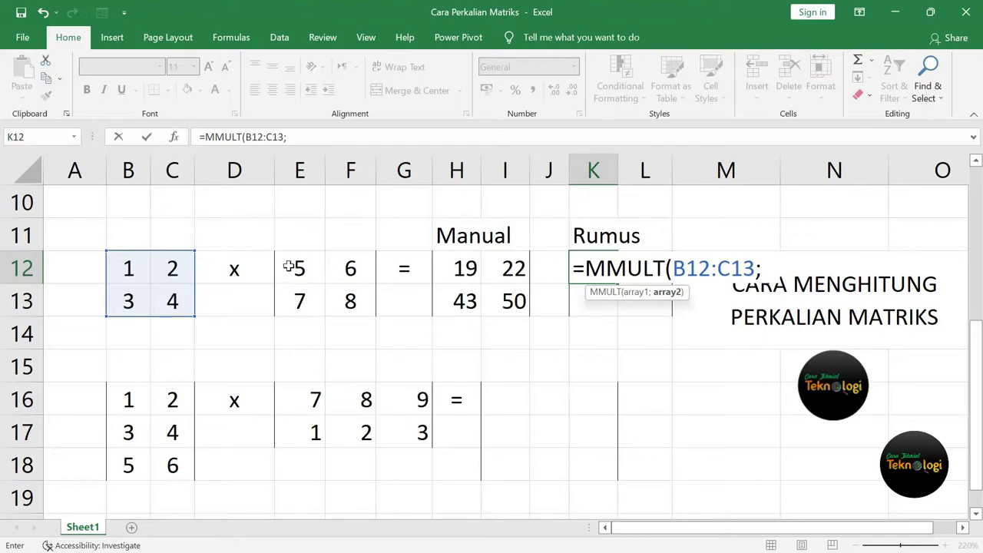
{"action": "left_click_drag", "start_coordinate": [288, 265], "coordinate": [349, 307]}
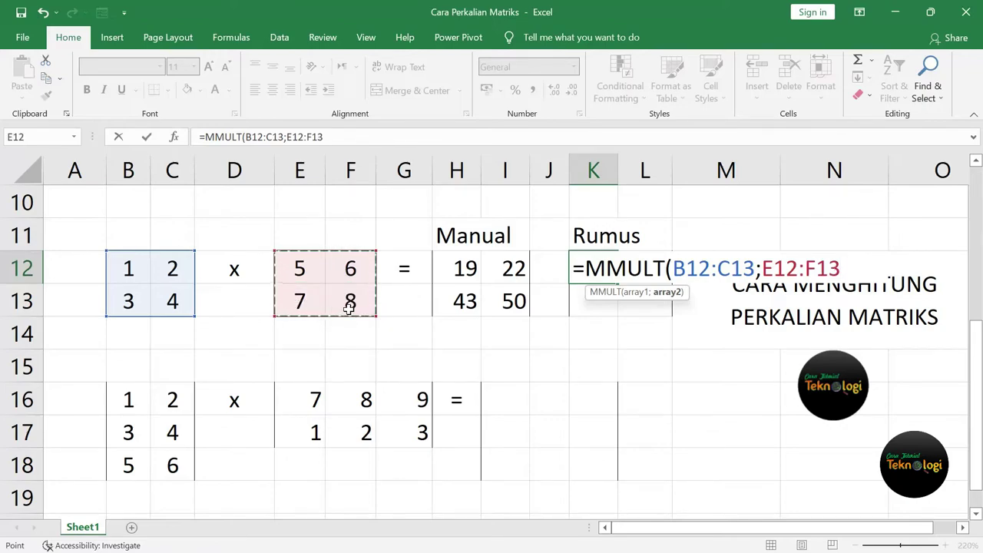
{"action": "key", "text": "Return"}
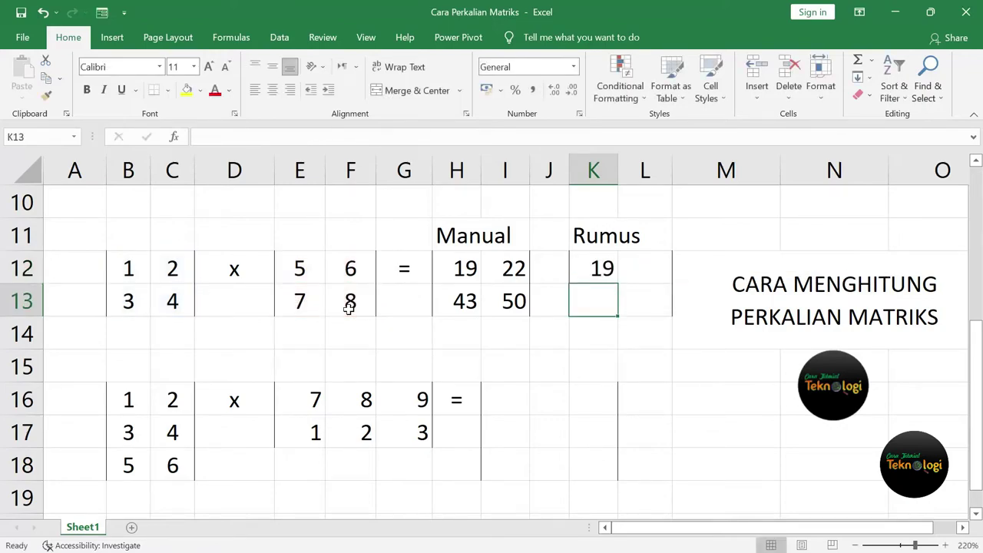
{"action": "left_click", "coordinate": [602, 263]}
{"action": "left_click", "coordinate": [470, 260]}
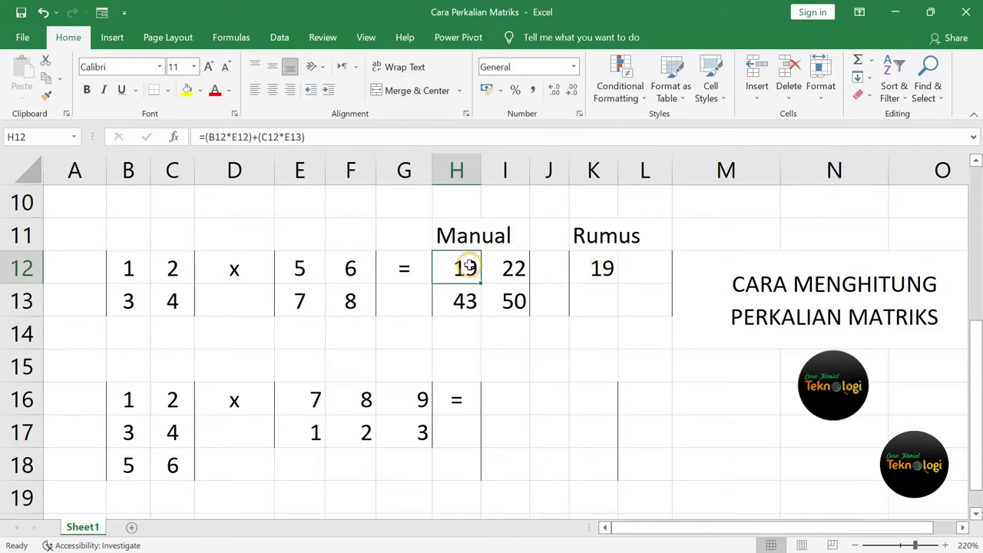
{"action": "left_click", "coordinate": [606, 270]}
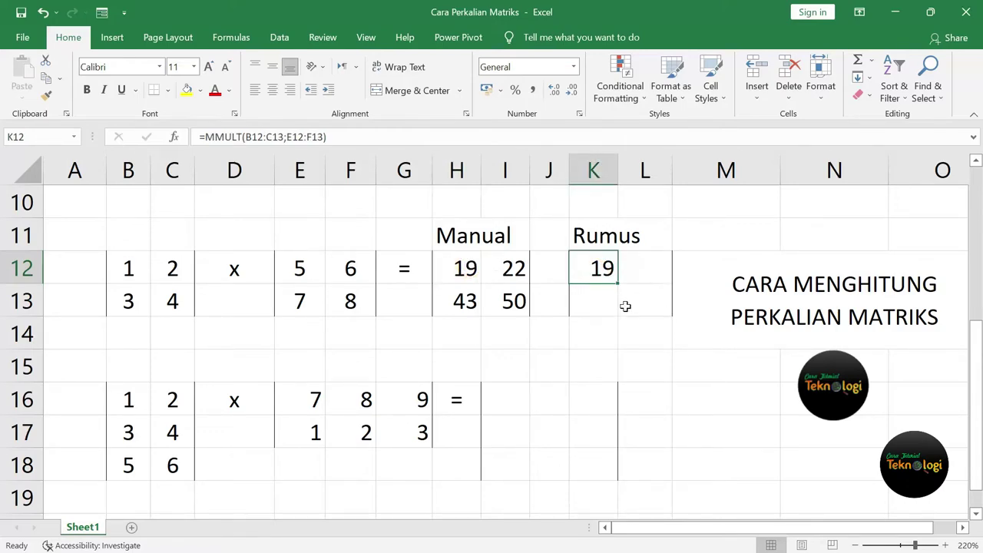
Step: Enter the MMULT formula as an array across K12:L13, then undo it
{"action": "left_click_drag", "start_coordinate": [595, 268], "coordinate": [643, 298]}
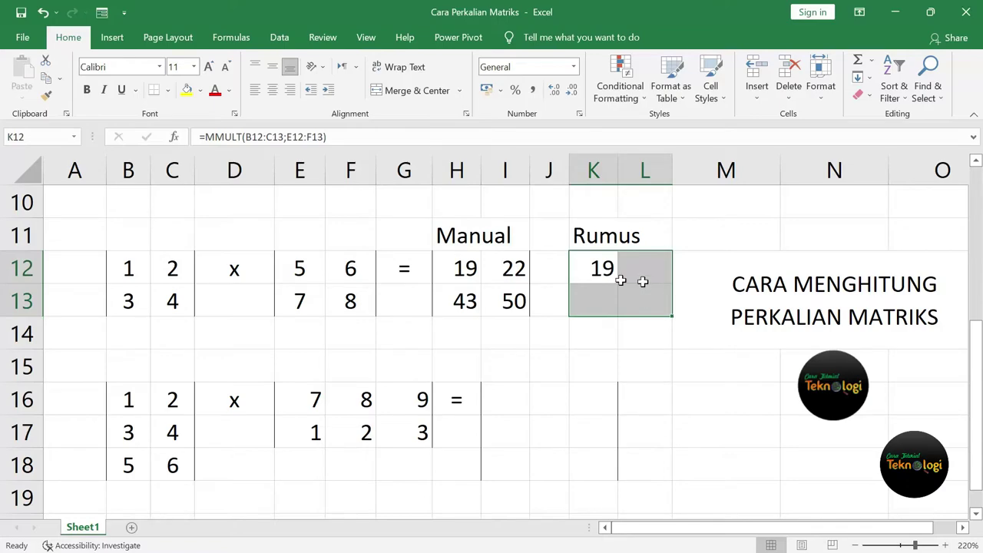
{"action": "left_click_drag", "start_coordinate": [599, 267], "coordinate": [645, 303]}
{"action": "key", "text": "F2"}
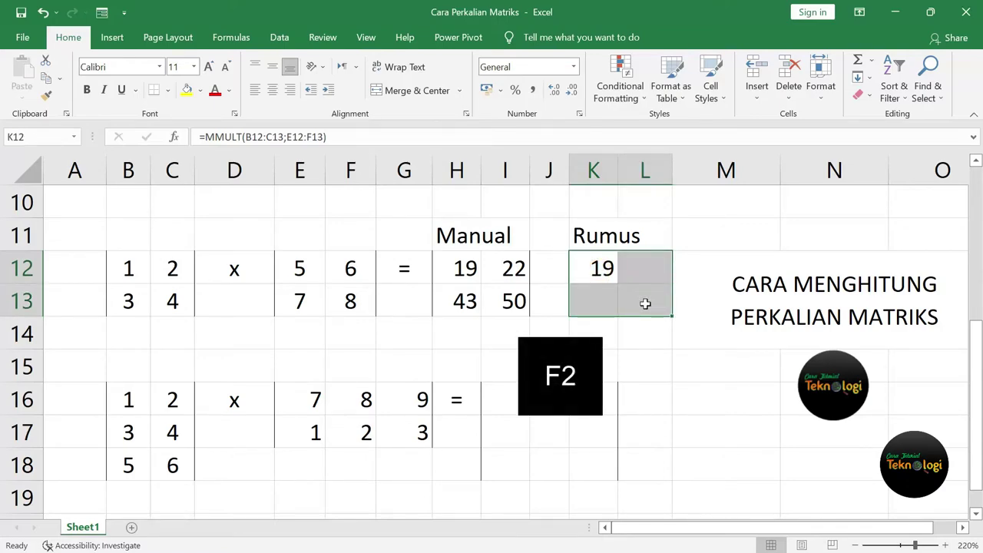
{"action": "key", "text": "F2"}
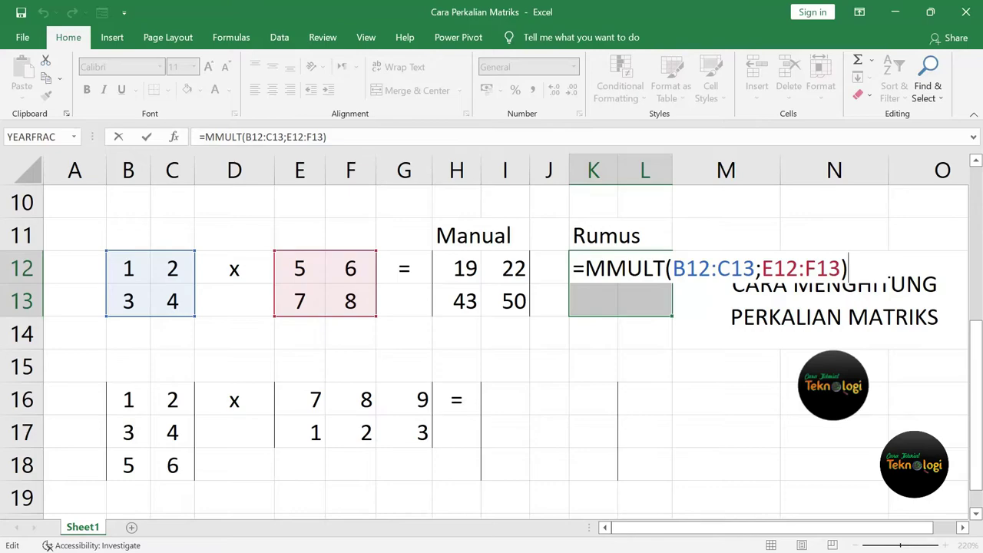
{"action": "key", "text": "ctrl"}
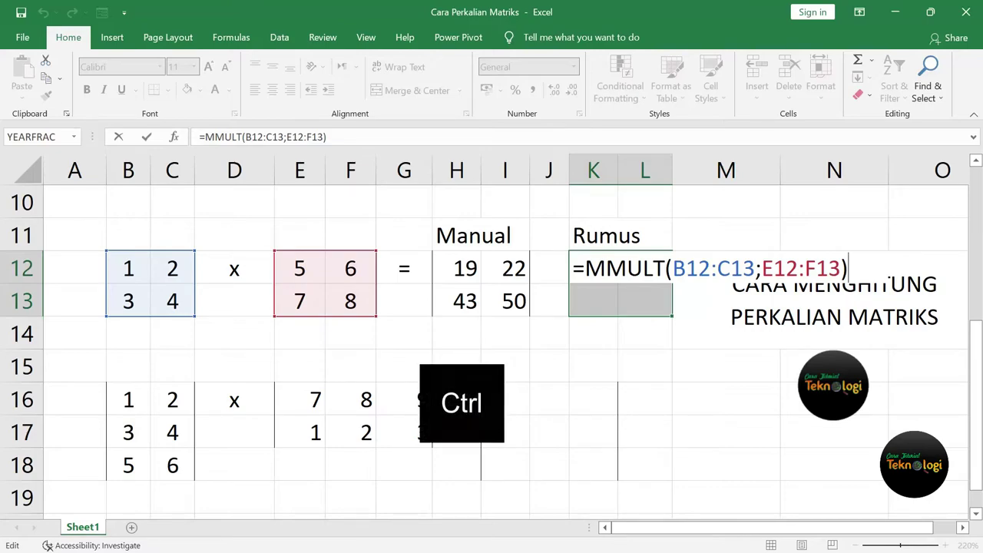
{"action": "key", "text": "ctrl+shift+Return"}
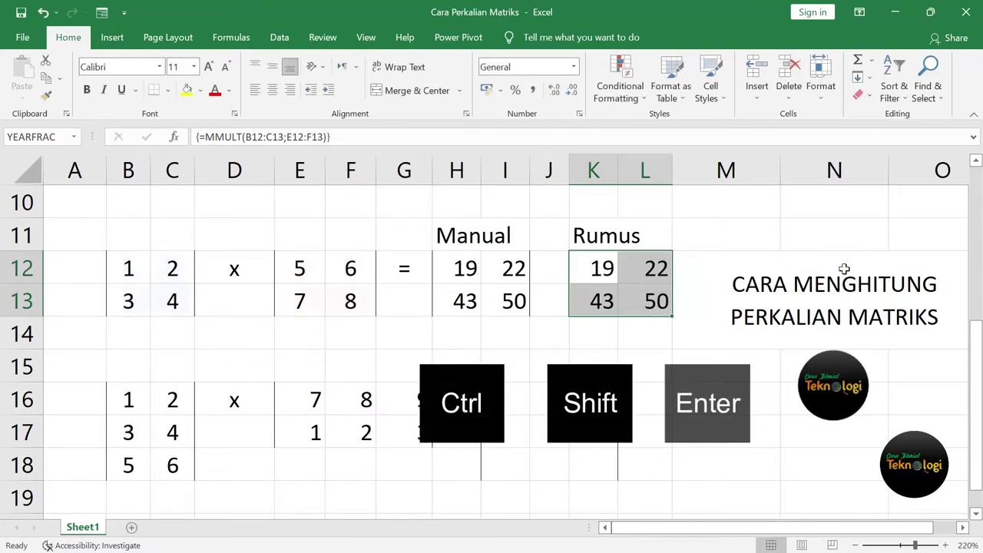
{"action": "left_click", "coordinate": [642, 349]}
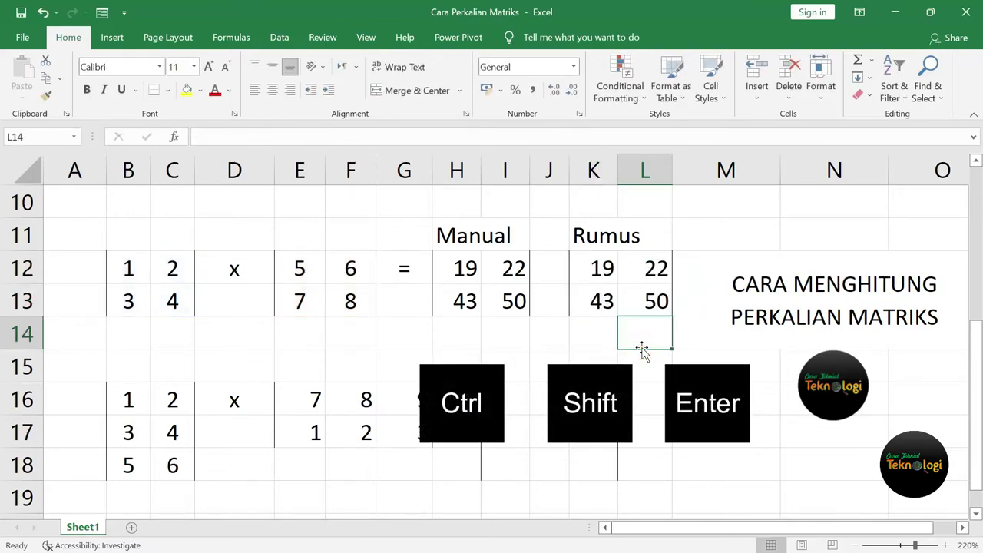
{"action": "key", "text": "ctrl+z"}
Step: Re-enter the MMULT array formula across K12:L13, showing 19, 22, 43 and 50
{"action": "left_click", "coordinate": [639, 275]}
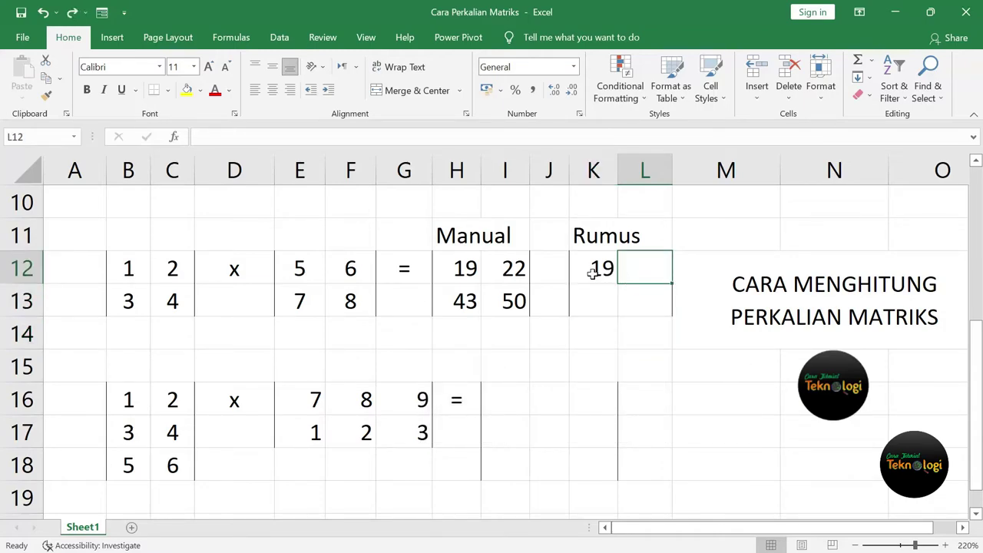
{"action": "mouse_move", "coordinate": [593, 268]}
{"action": "left_mouse_down"}
{"action": "mouse_move", "coordinate": [637, 280]}
{"action": "mouse_move", "coordinate": [638, 299]}
{"action": "left_mouse_up"}
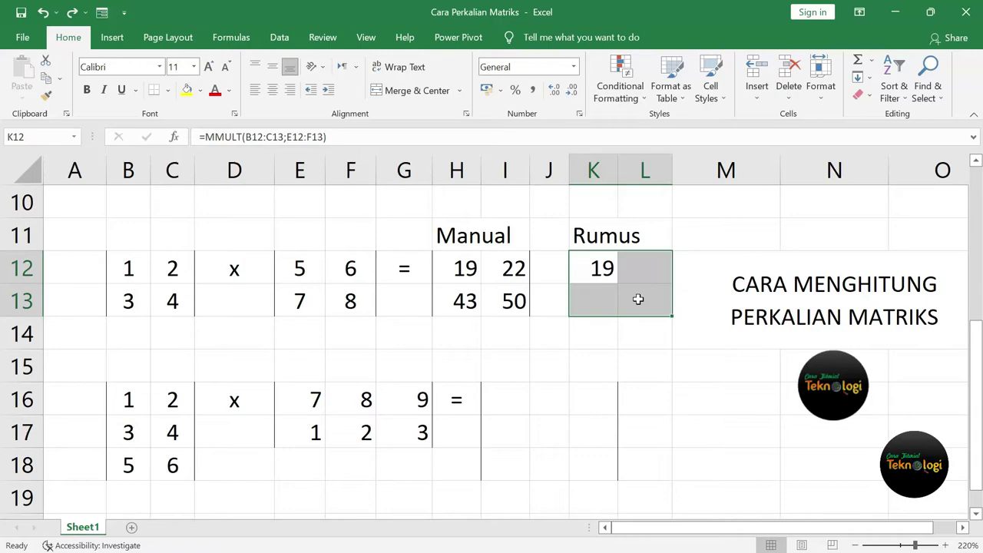
{"action": "key", "text": "F2"}
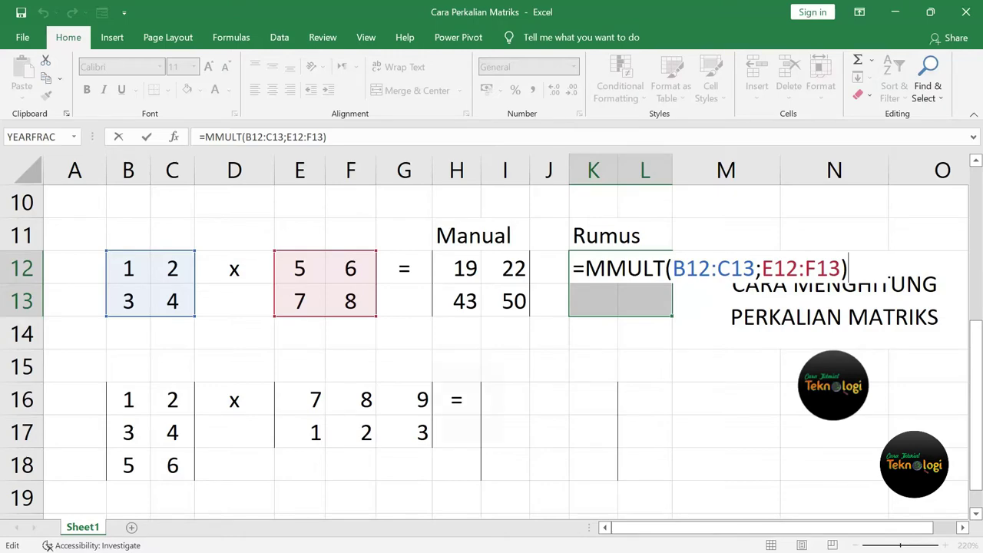
{"action": "key", "text": "ctrl+shift+Return"}
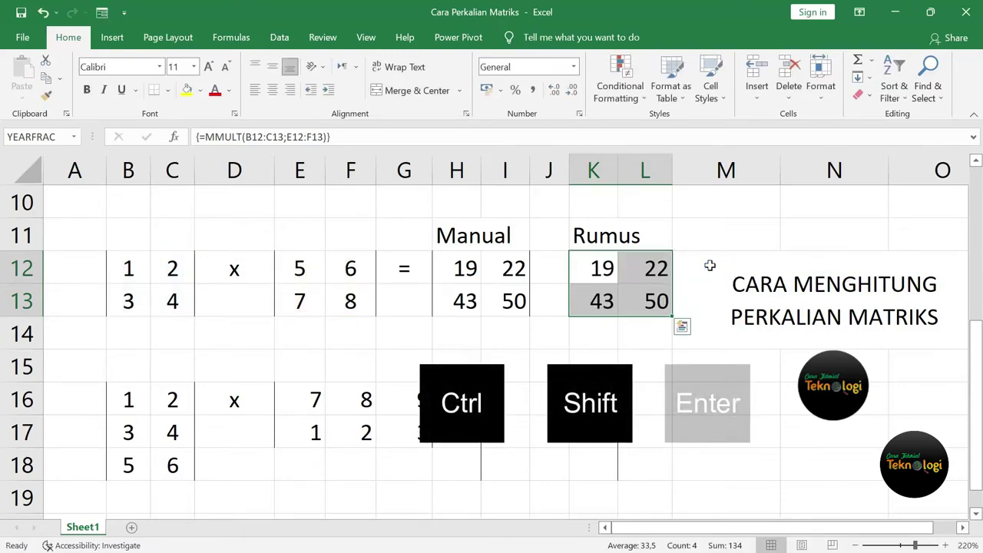
{"action": "left_click", "coordinate": [710, 265]}
{"action": "left_click", "coordinate": [594, 274]}
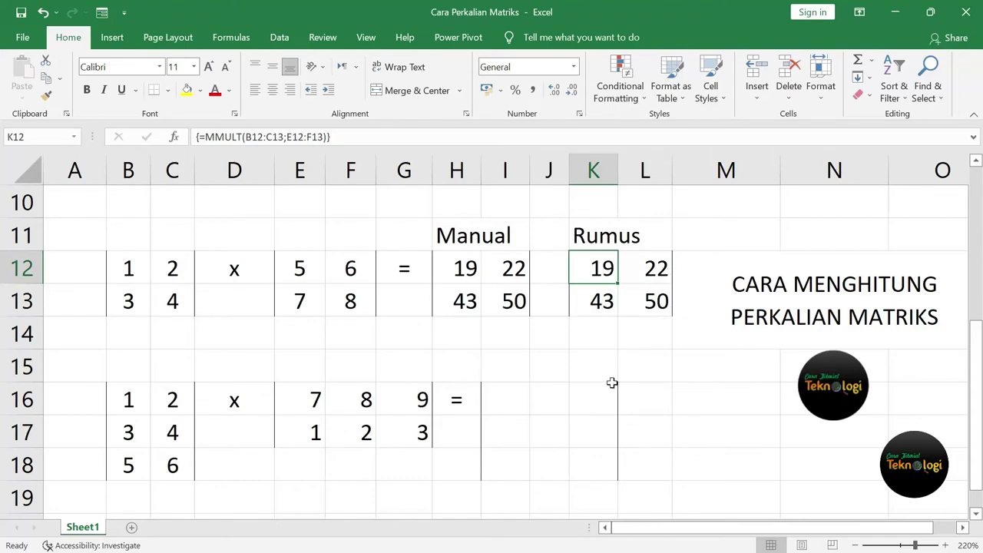
Step: Enter =MMULT(B16:C18;E16:G17) in I16 for the 3×2 by 2×3 matrices, showing 9
{"action": "scroll", "coordinate": [612, 383], "scroll_direction": "down", "scroll_amount": 1}
{"action": "scroll", "coordinate": [612, 383], "scroll_direction": "up", "scroll_amount": 1}
{"action": "left_click", "coordinate": [507, 400]}
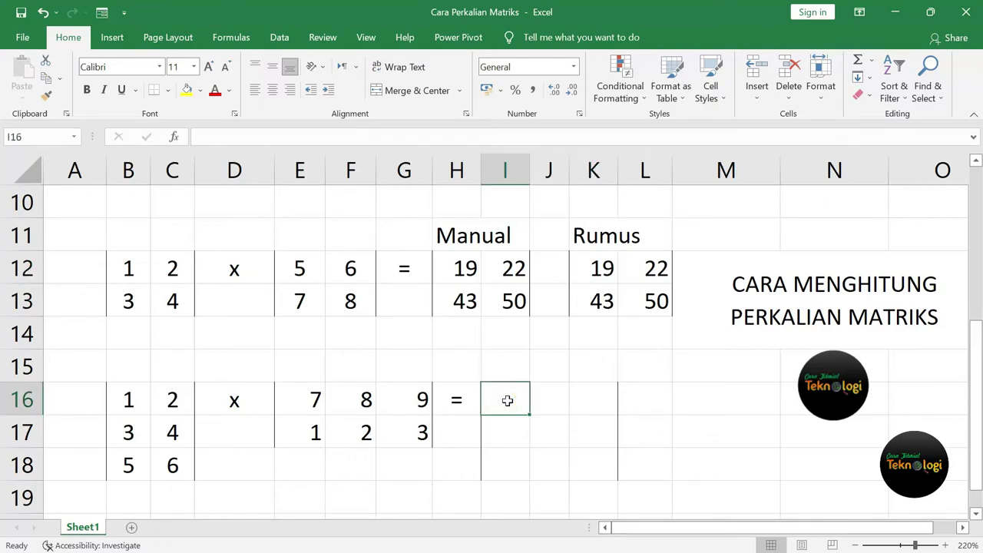
{"action": "type", "text": "="}
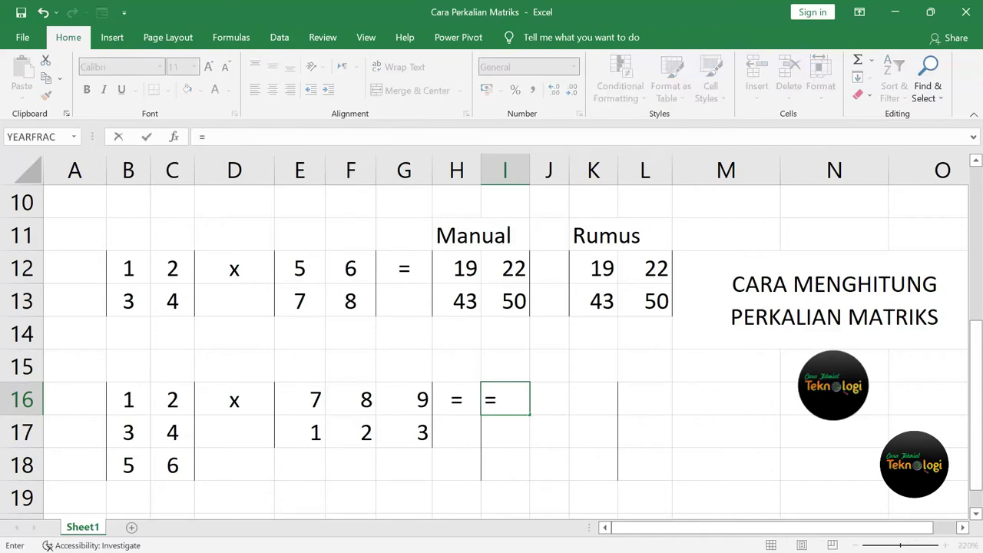
{"action": "type", "text": "m"}
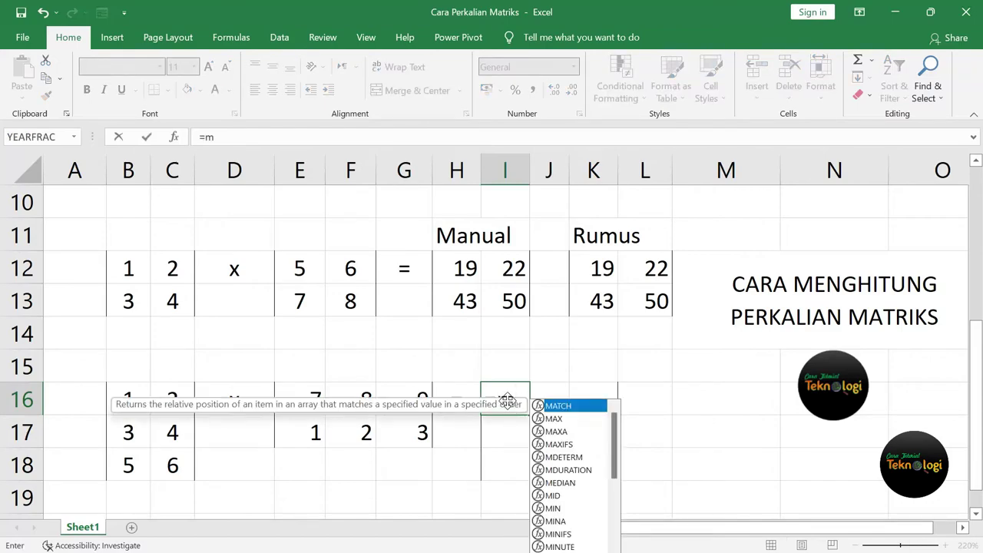
{"action": "type", "text": "mult"}
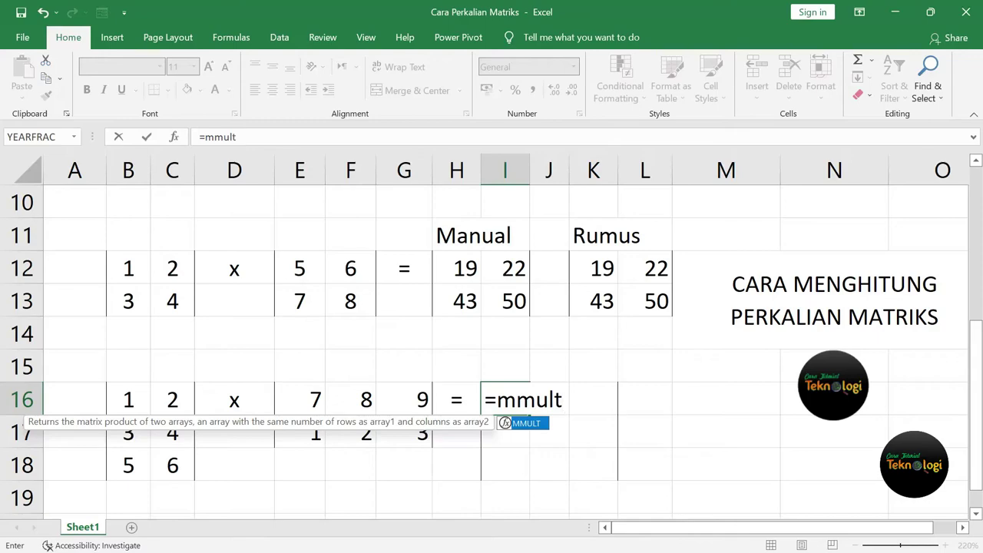
{"action": "type", "text": "("}
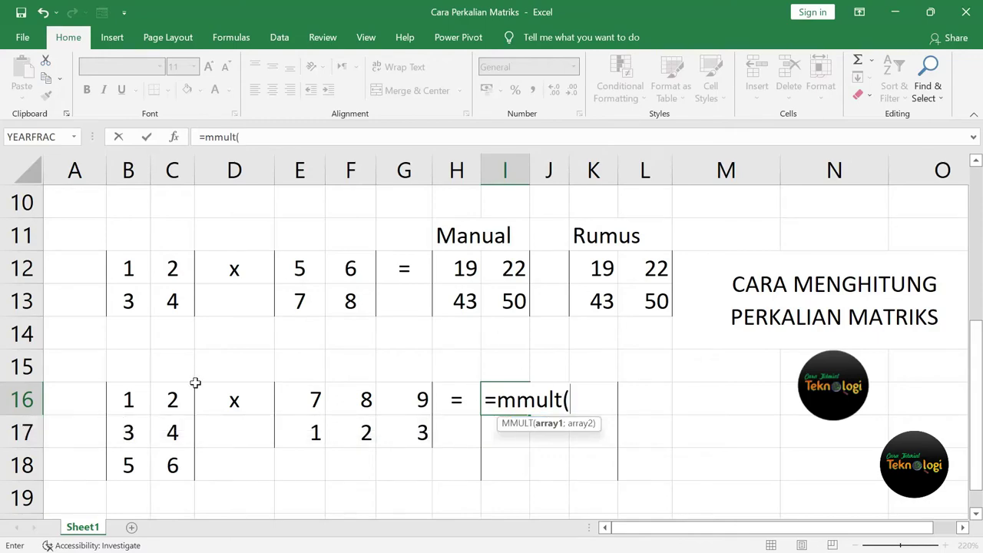
{"action": "left_click_drag", "start_coordinate": [131, 400], "coordinate": [176, 465]}
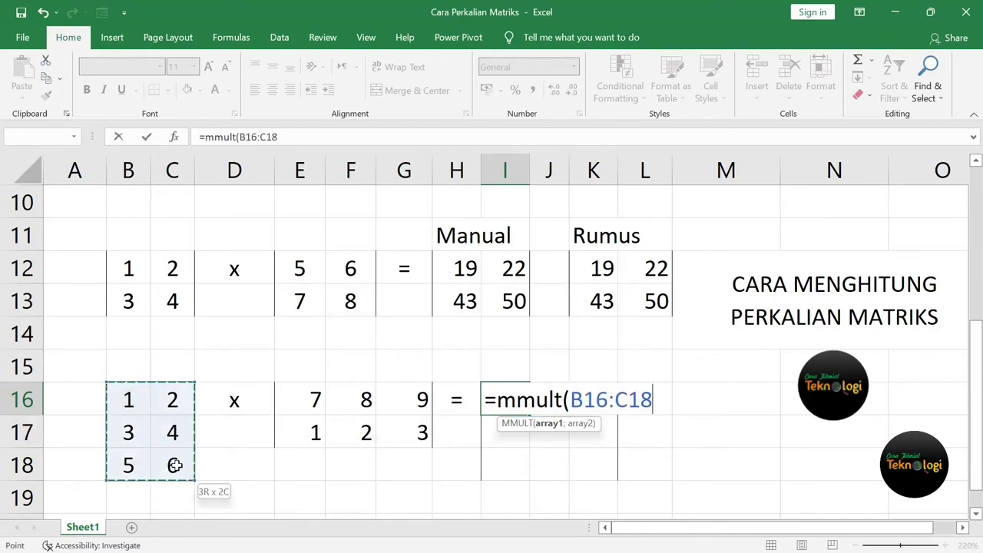
{"action": "type", "text": ";"}
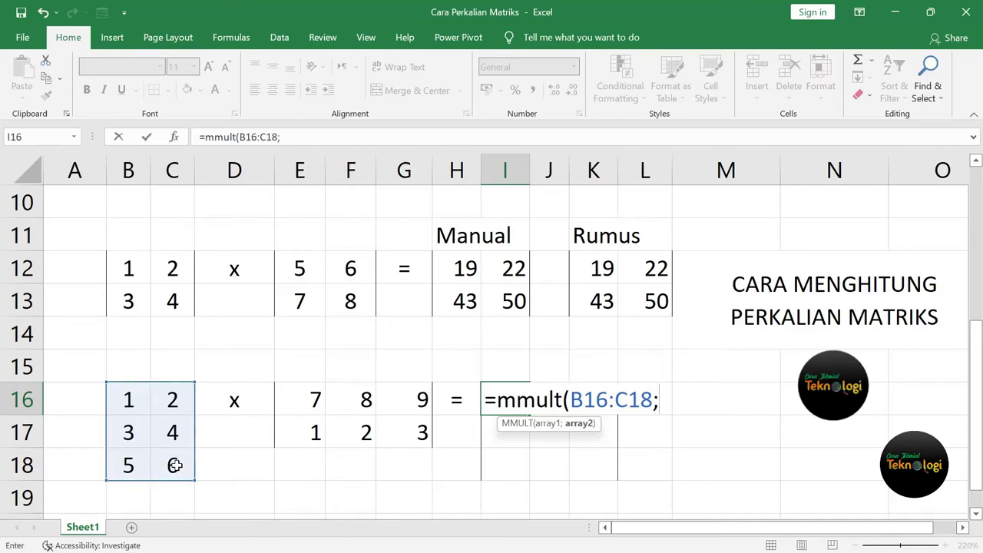
{"action": "left_click", "coordinate": [310, 401]}
{"action": "left_click_drag", "start_coordinate": [309, 401], "coordinate": [411, 435]}
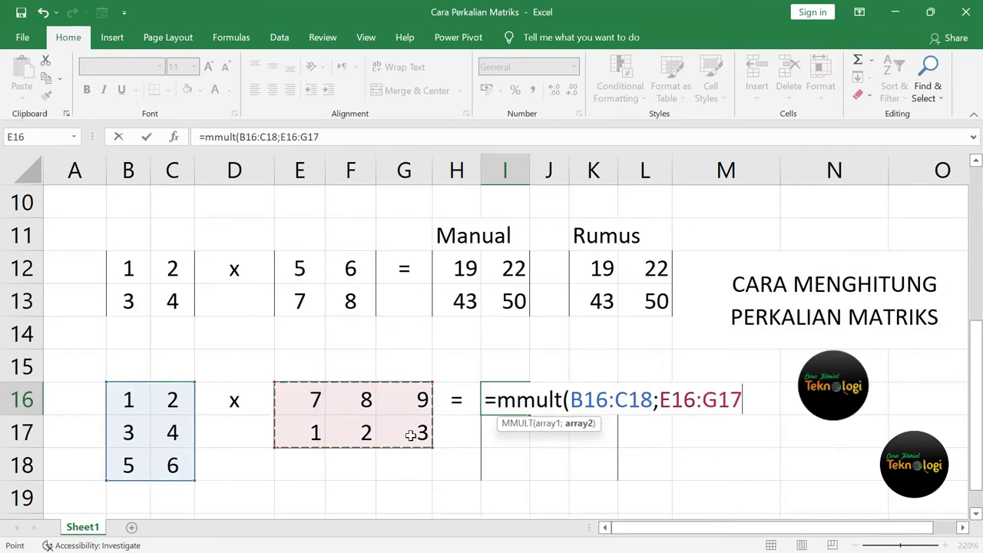
{"action": "type", "text": ")"}
{"action": "key", "text": "Return"}
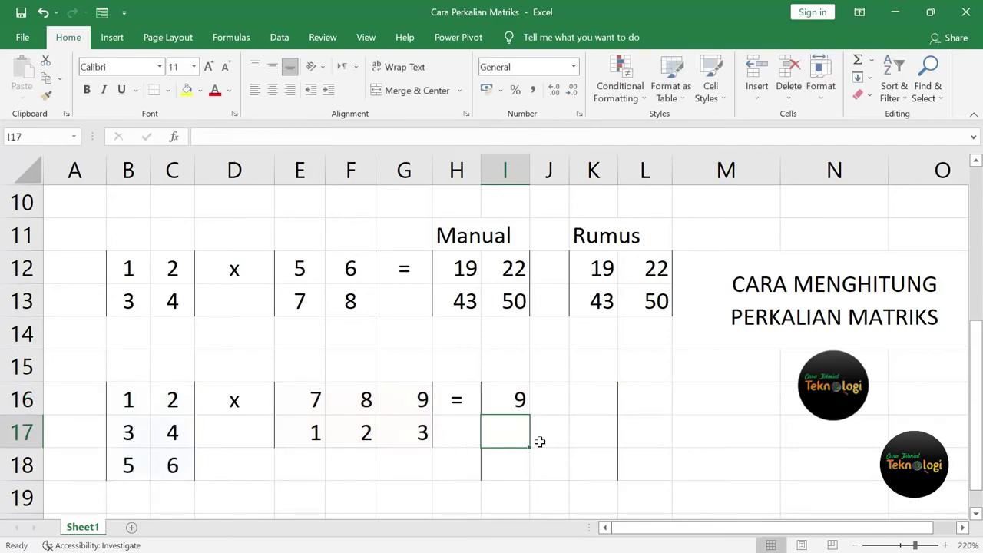
{"action": "left_click", "coordinate": [521, 392]}
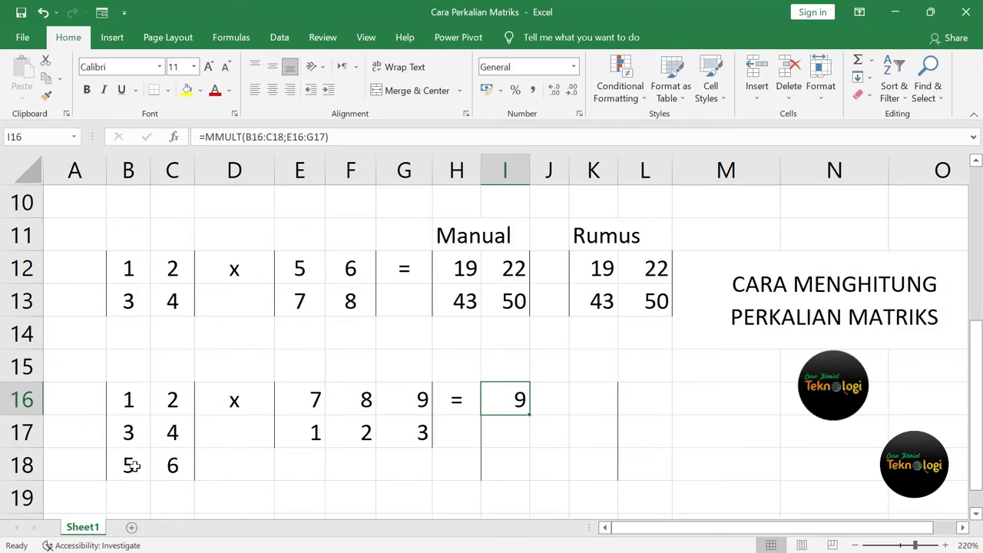
{"action": "left_click", "coordinate": [592, 465]}
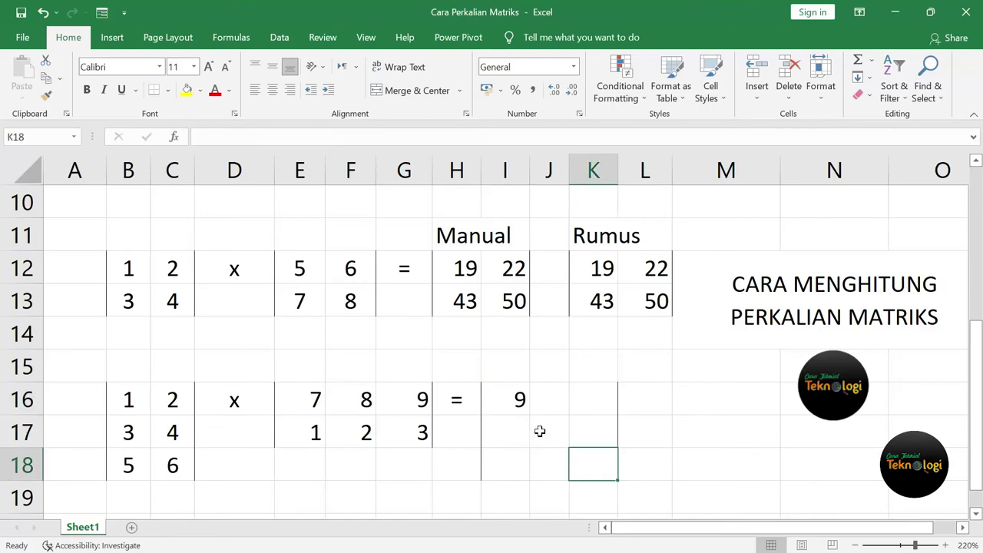
Step: Spread the MMULT formula across I16:K18 as an array: 9 12 15, 25 32 39, 41 52 63
{"action": "left_click_drag", "start_coordinate": [505, 406], "coordinate": [595, 468]}
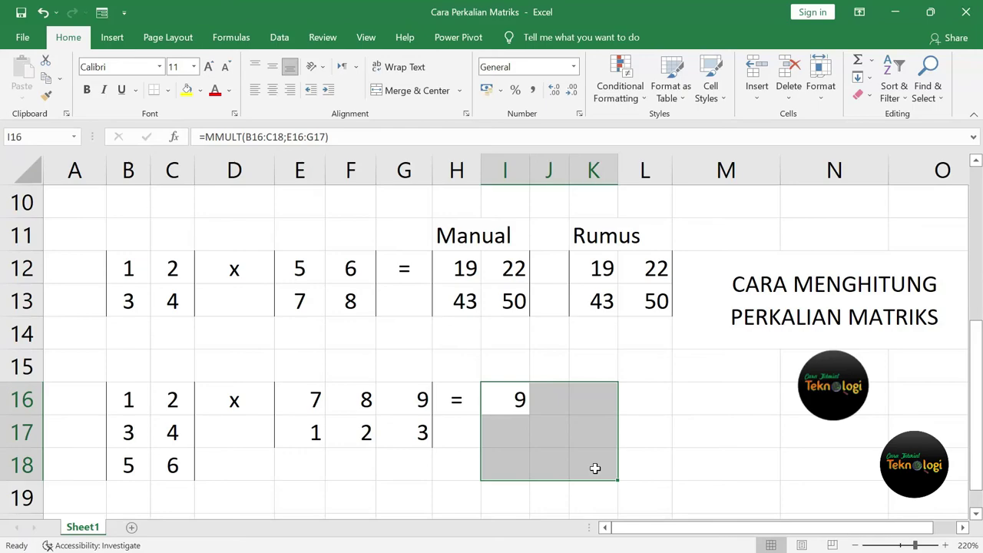
{"action": "key", "text": "F2"}
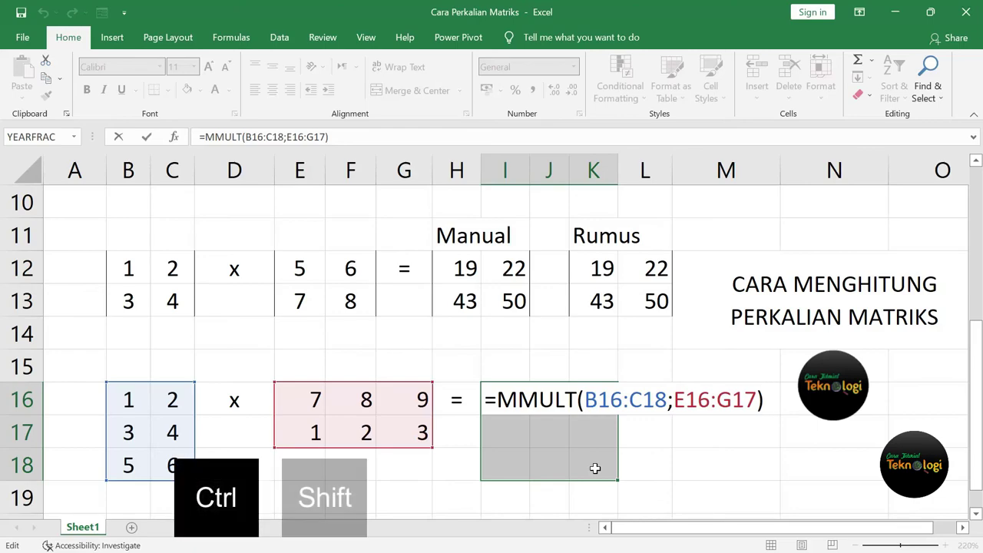
{"action": "key", "text": "ctrl+shift+Return"}
{"action": "left_click", "coordinate": [595, 467]}
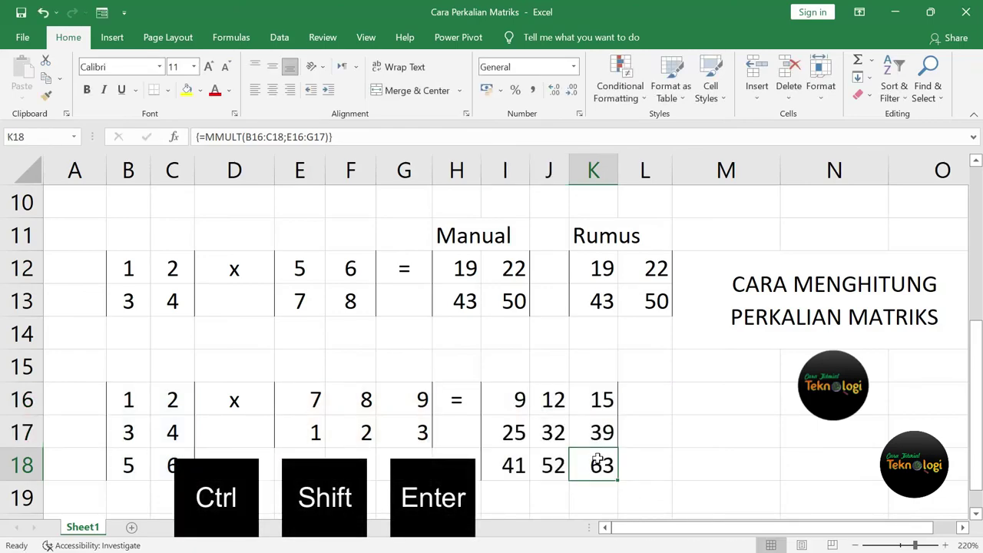
{"action": "left_click", "coordinate": [653, 432]}
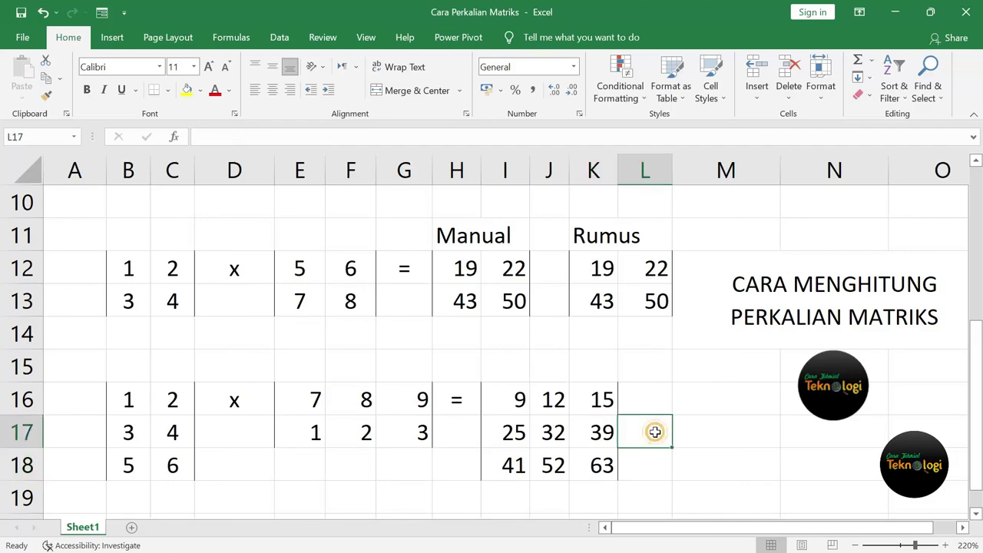
{"action": "left_click", "coordinate": [708, 425]}
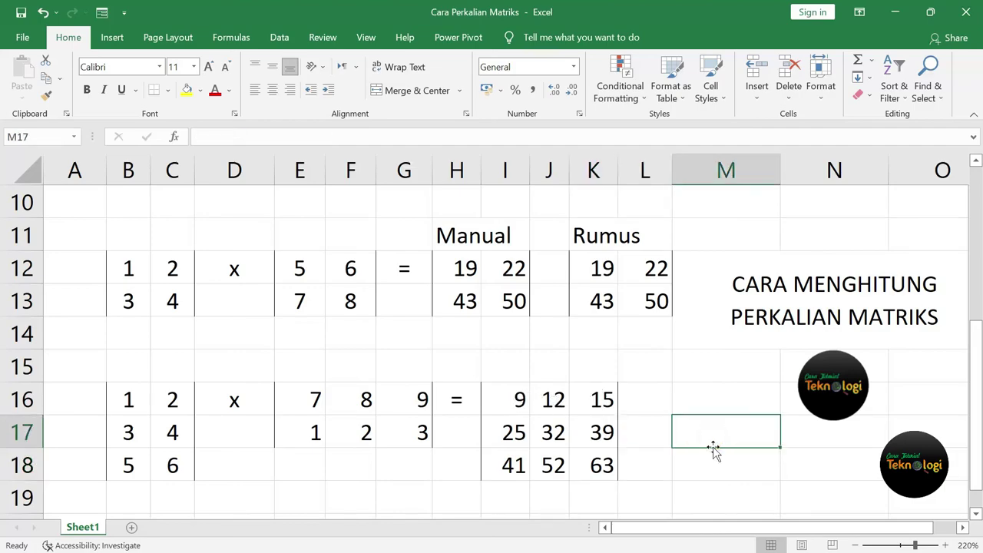